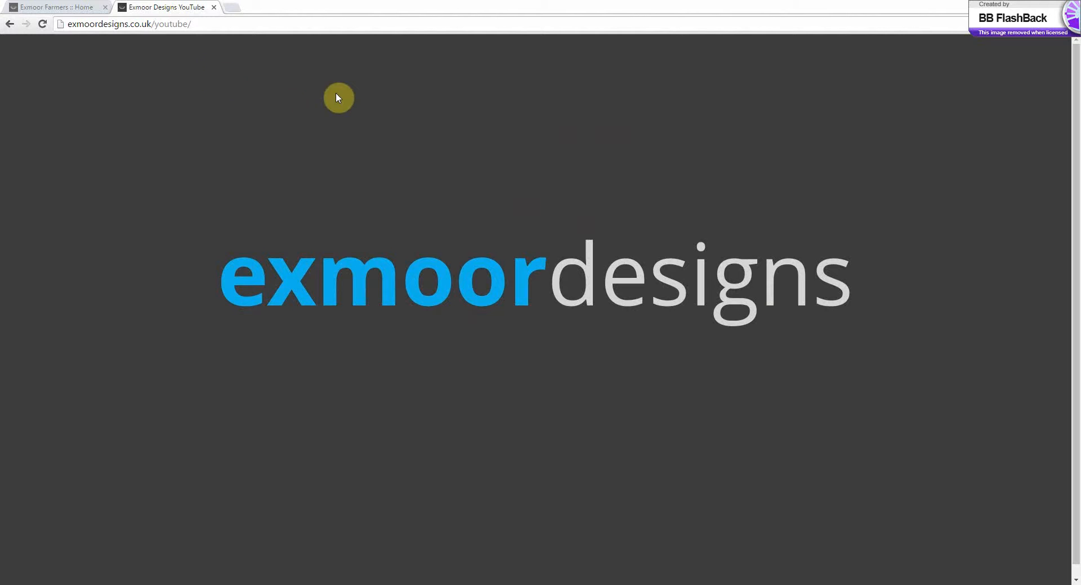
Switch to the open Exmoor Farmers home page and look through its content
{"action": "left_click", "coordinate": [75, 10]}
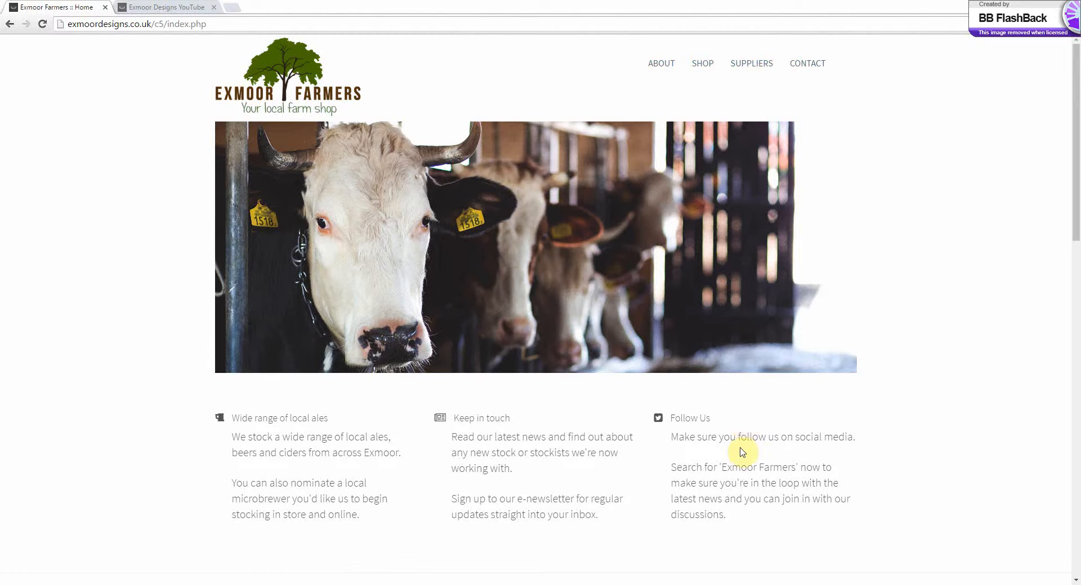
{"action": "scroll", "coordinate": [387, 492], "scroll_direction": "down", "scroll_amount": 3}
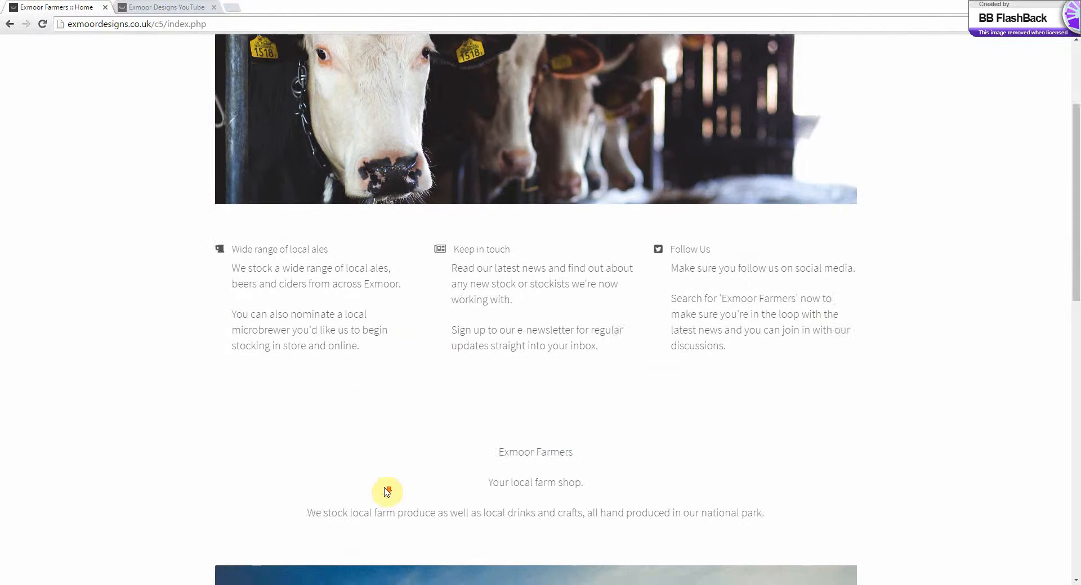
{"action": "scroll", "coordinate": [387, 491], "scroll_direction": "down", "scroll_amount": 2}
{"action": "scroll", "coordinate": [386, 494], "scroll_direction": "up", "scroll_amount": 5}
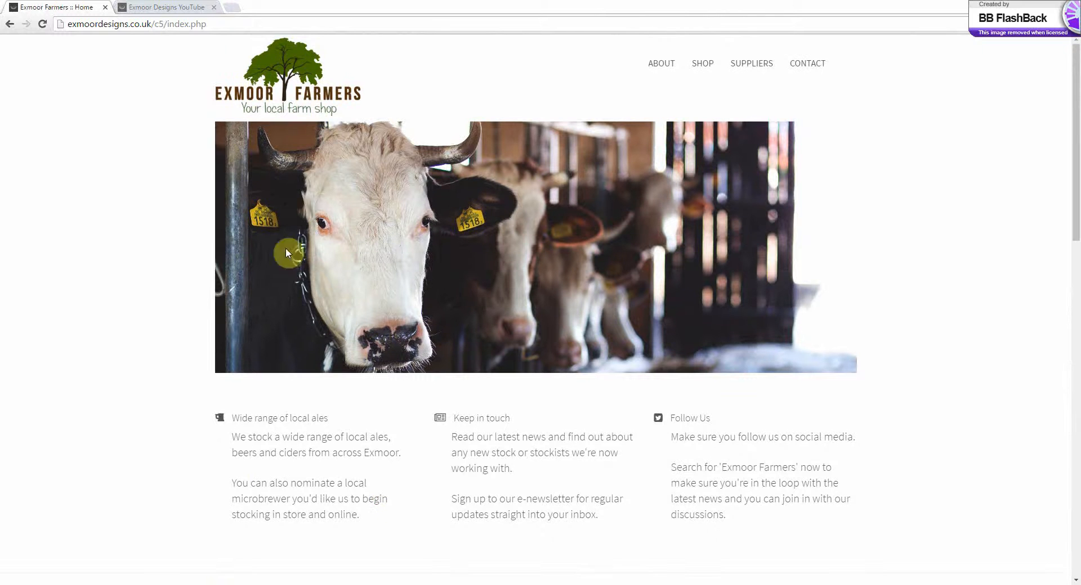
Go to the site's /login page and log in with the prefilled credentials, staying signed in for two weeks
{"action": "left_click", "coordinate": [247, 25]}
{"action": "left_click", "coordinate": [248, 25]}
{"action": "type", "text": "/login"}
{"action": "key", "text": "Return"}
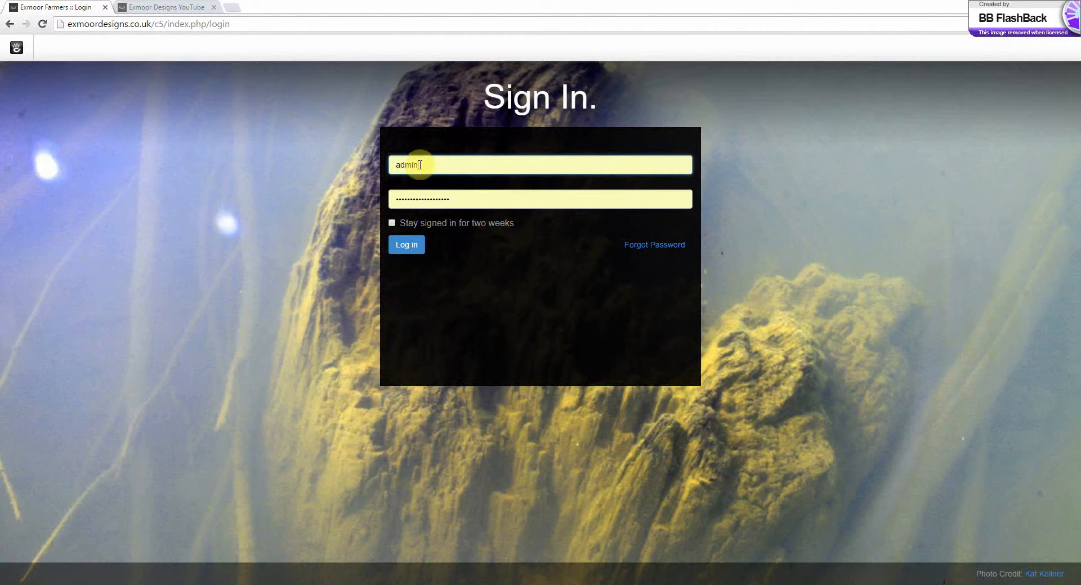
{"action": "left_click", "coordinate": [443, 224]}
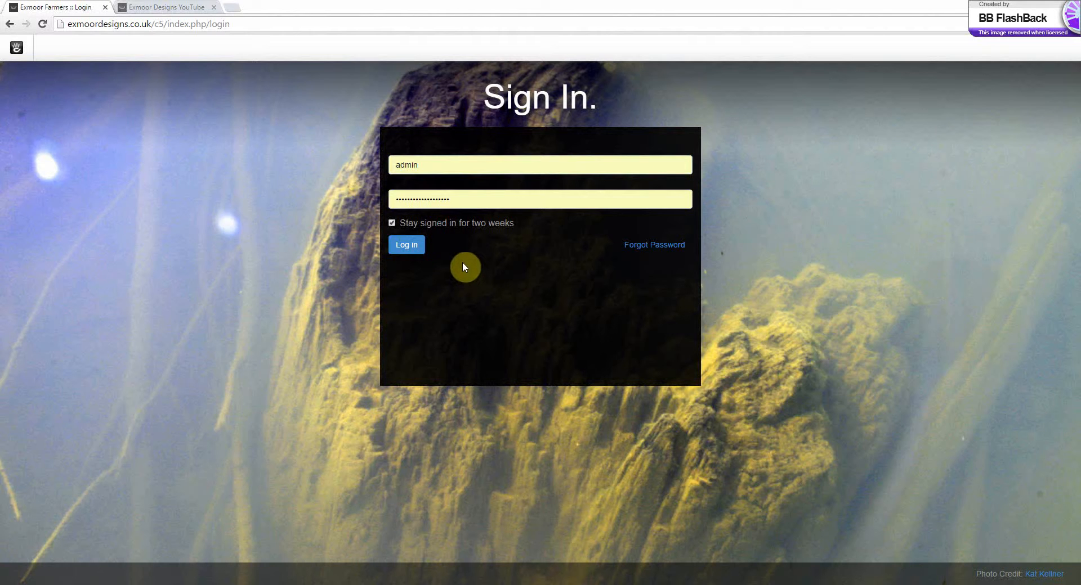
{"action": "left_click", "coordinate": [411, 250]}
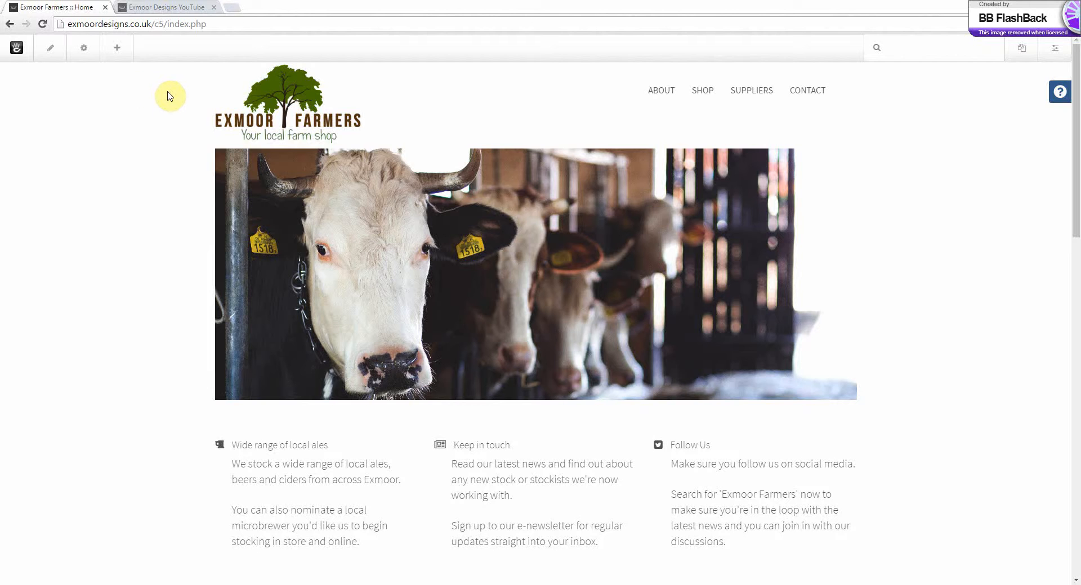
Put the home page into edit mode and look over its logo, header image and column blocks
{"action": "left_click", "coordinate": [51, 54]}
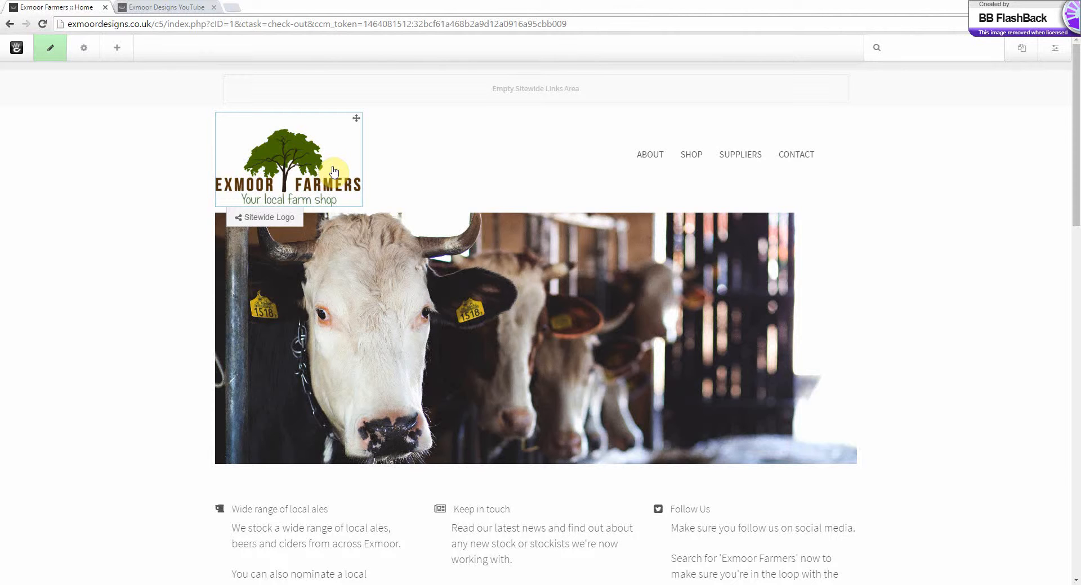
{"action": "scroll", "coordinate": [371, 456], "scroll_direction": "down", "scroll_amount": 3}
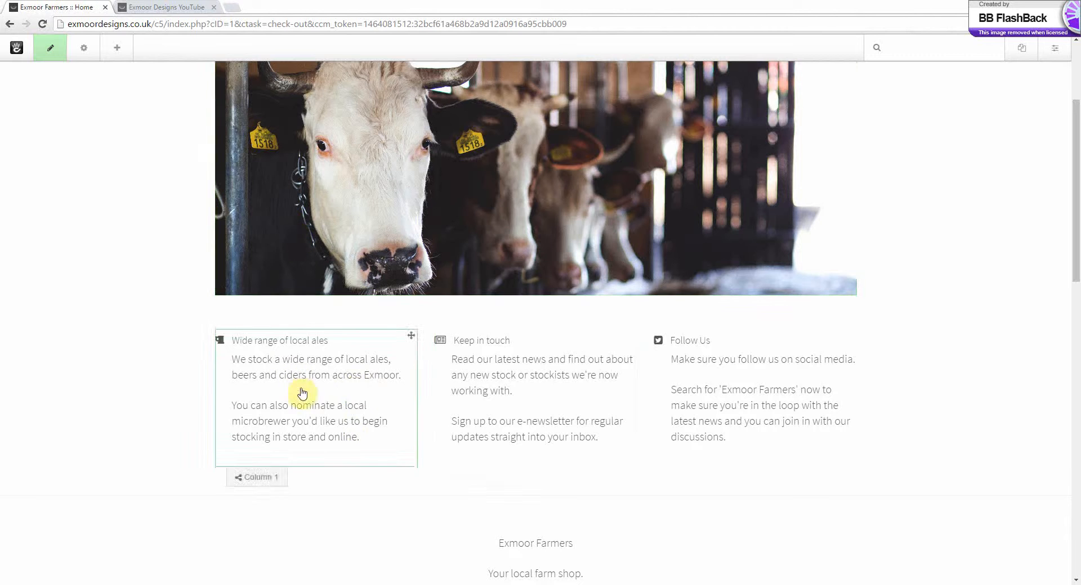
{"action": "scroll", "coordinate": [743, 388], "scroll_direction": "up", "scroll_amount": 2}
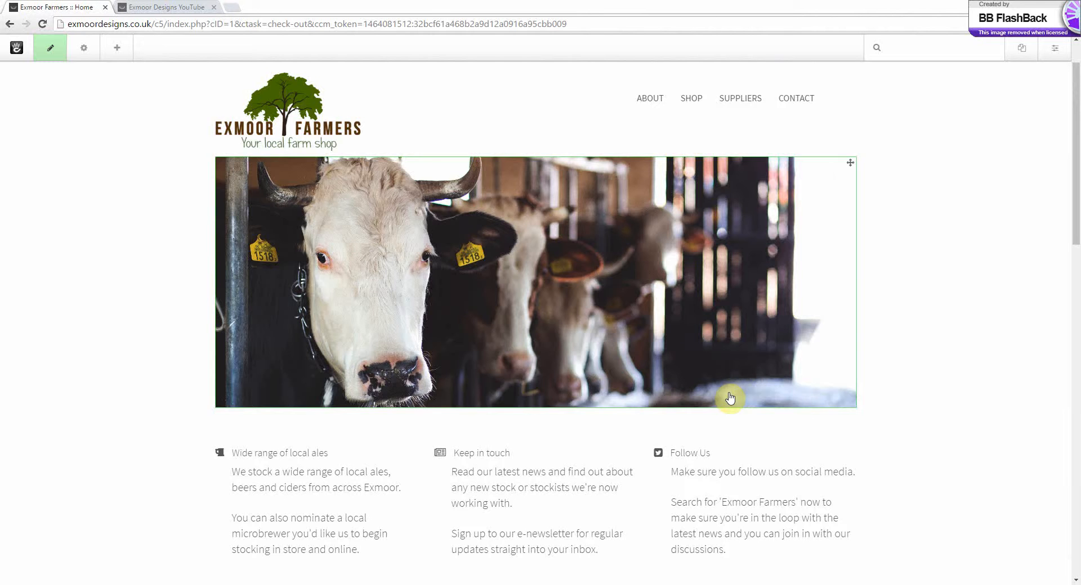
{"action": "scroll", "coordinate": [338, 450], "scroll_direction": "down", "scroll_amount": 2}
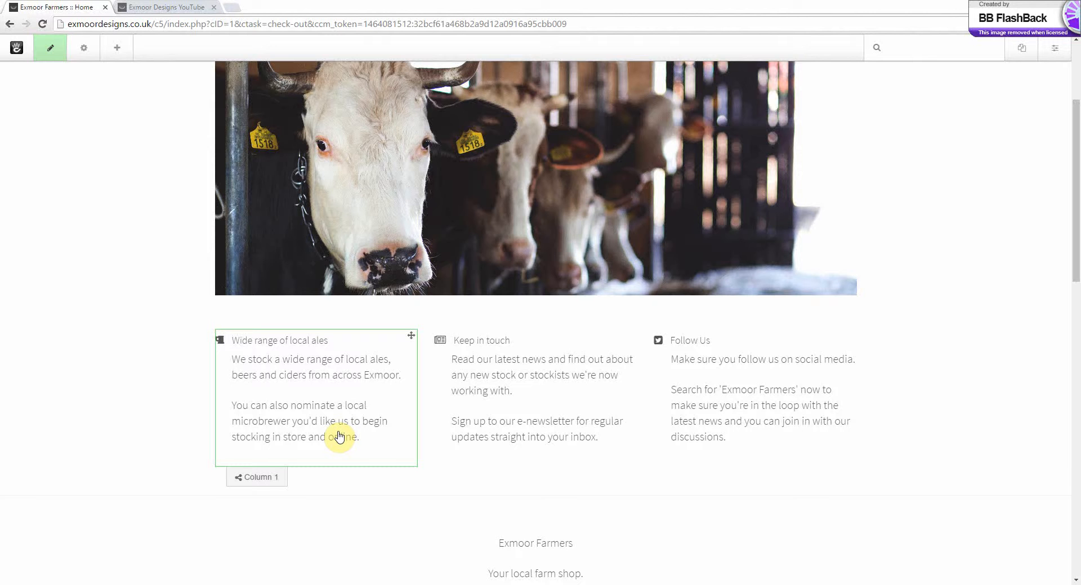
{"action": "scroll", "coordinate": [339, 437], "scroll_direction": "up", "scroll_amount": 2}
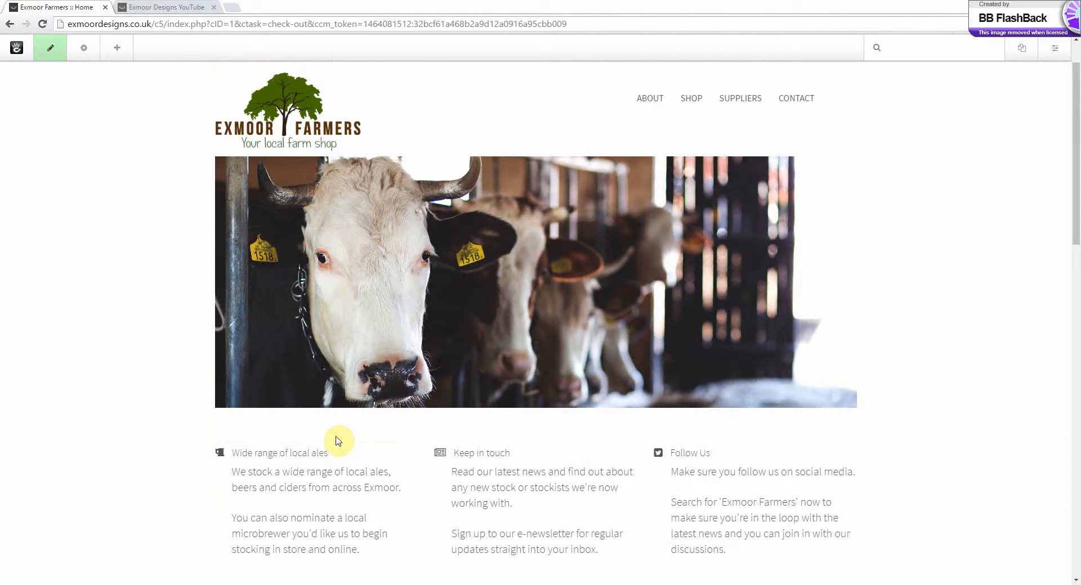
{"action": "scroll", "coordinate": [337, 441], "scroll_direction": "down", "scroll_amount": 3}
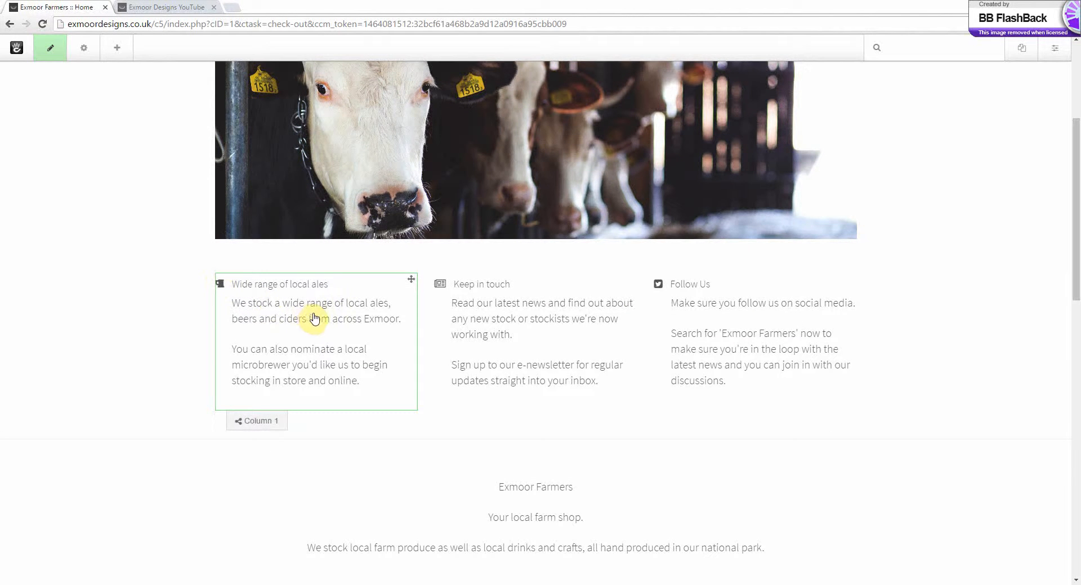
Open the "Wide range of local ales" feature block for editing and check its icon choices, keeping Beer
{"action": "left_click", "coordinate": [283, 303]}
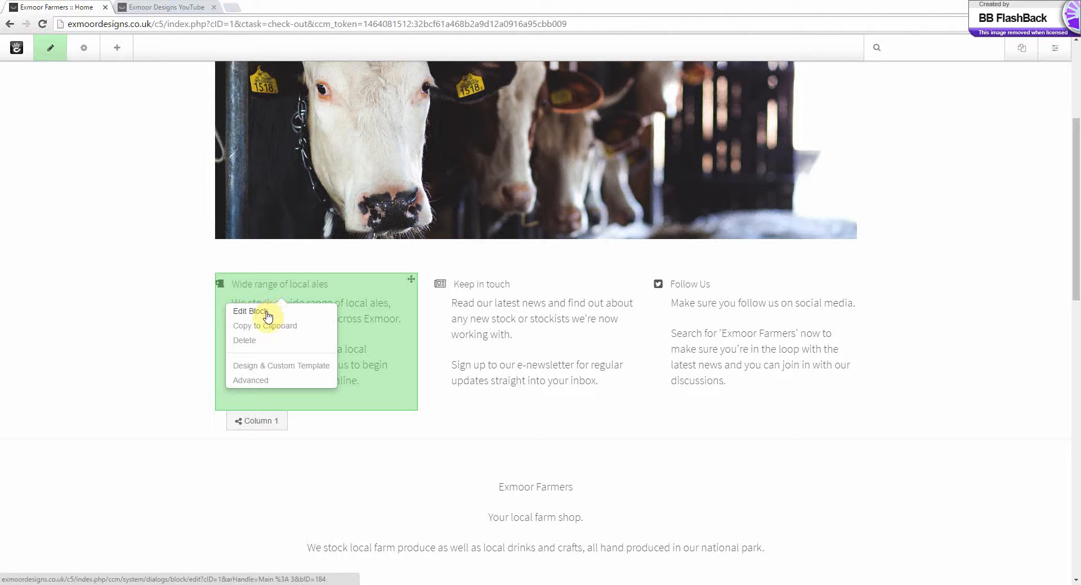
{"action": "left_click", "coordinate": [267, 315]}
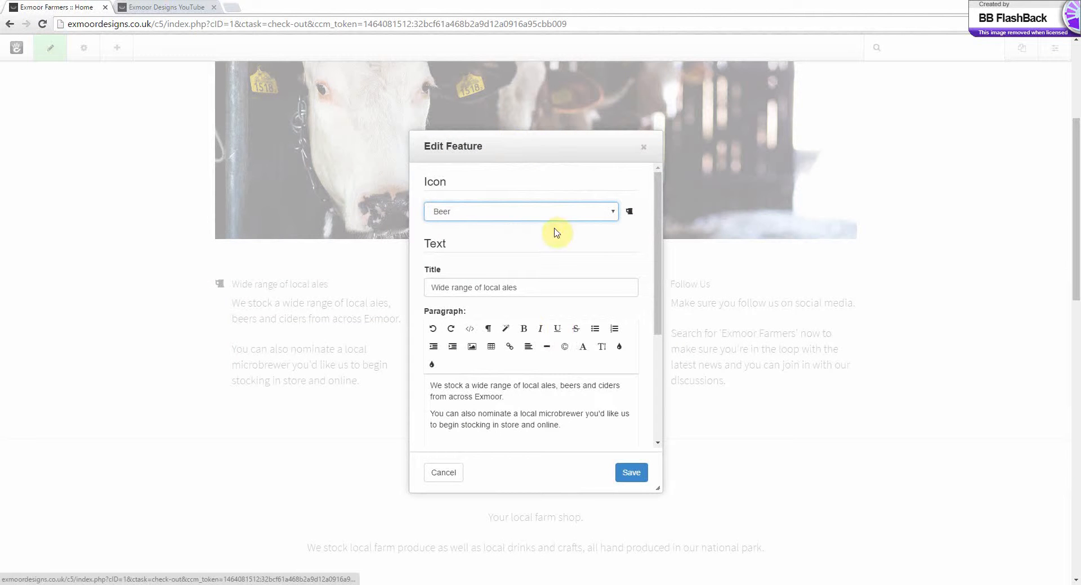
{"action": "left_click", "coordinate": [613, 213]}
{"action": "left_click", "coordinate": [614, 212]}
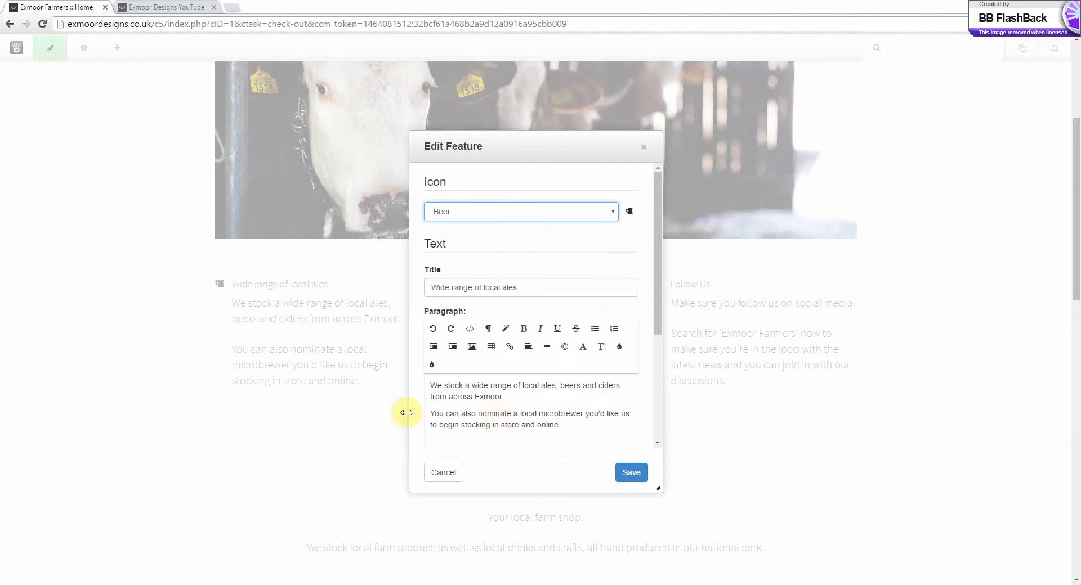
Add the line "Get in touch now." directly below the feature's second paragraph and save the block
{"action": "left_click", "coordinate": [584, 426]}
{"action": "key", "text": "Return"}
{"action": "scroll", "coordinate": [585, 426], "scroll_direction": "down", "scroll_amount": 3}
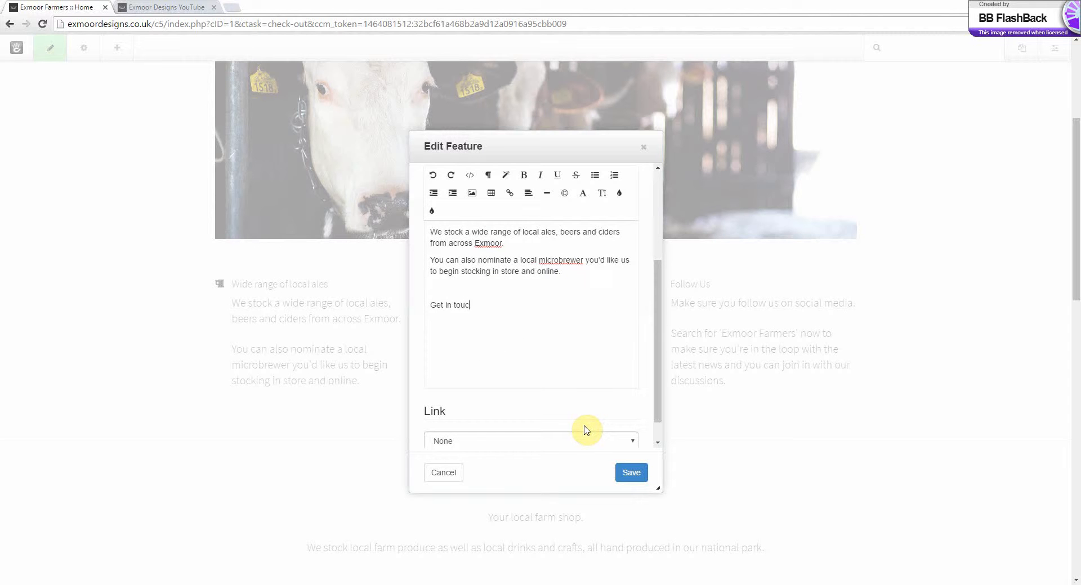
{"action": "type", "text": "Get in touch now."}
{"action": "left_click", "coordinate": [430, 305]}
{"action": "key", "text": "BackSpace"}
{"action": "scroll", "coordinate": [540, 333], "scroll_direction": "up", "scroll_amount": 2}
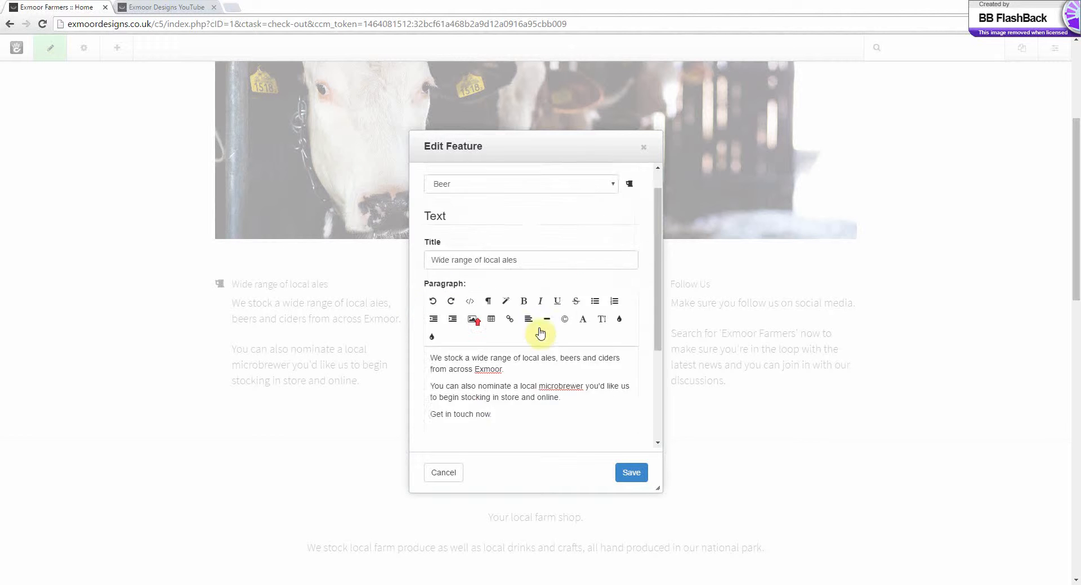
{"action": "scroll", "coordinate": [540, 333], "scroll_direction": "up", "scroll_amount": 1}
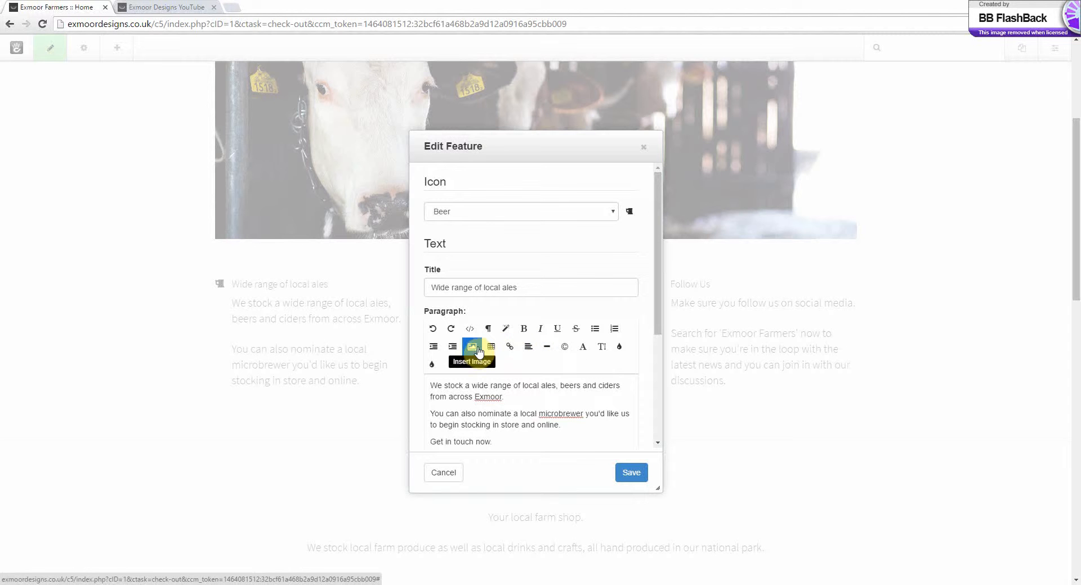
{"action": "left_click", "coordinate": [632, 474]}
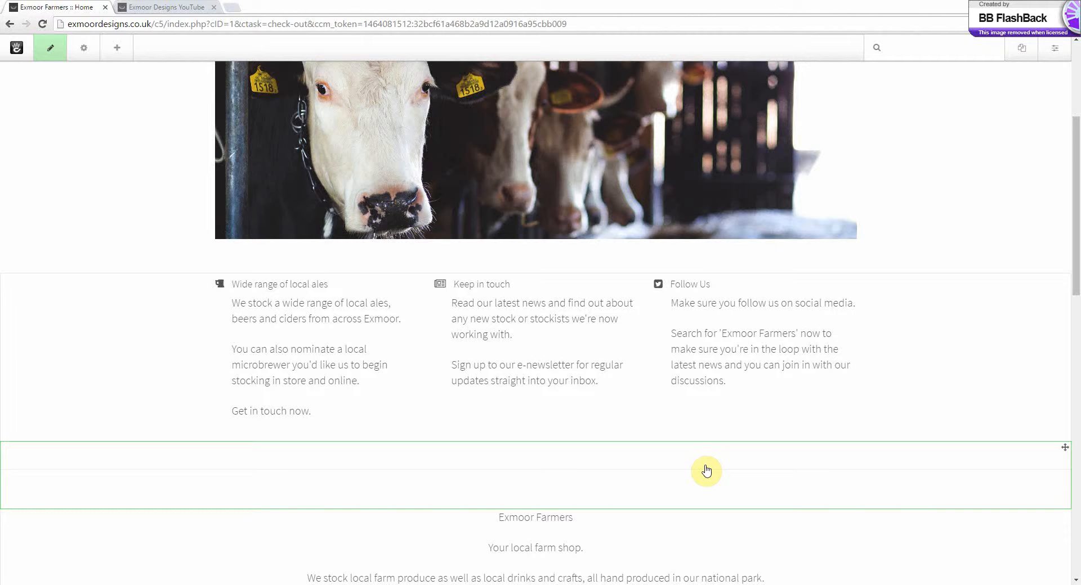
Edit the image block showing the sheep in a field and replace its picture with Veg.png
{"action": "scroll", "coordinate": [706, 472], "scroll_direction": "down", "scroll_amount": 7}
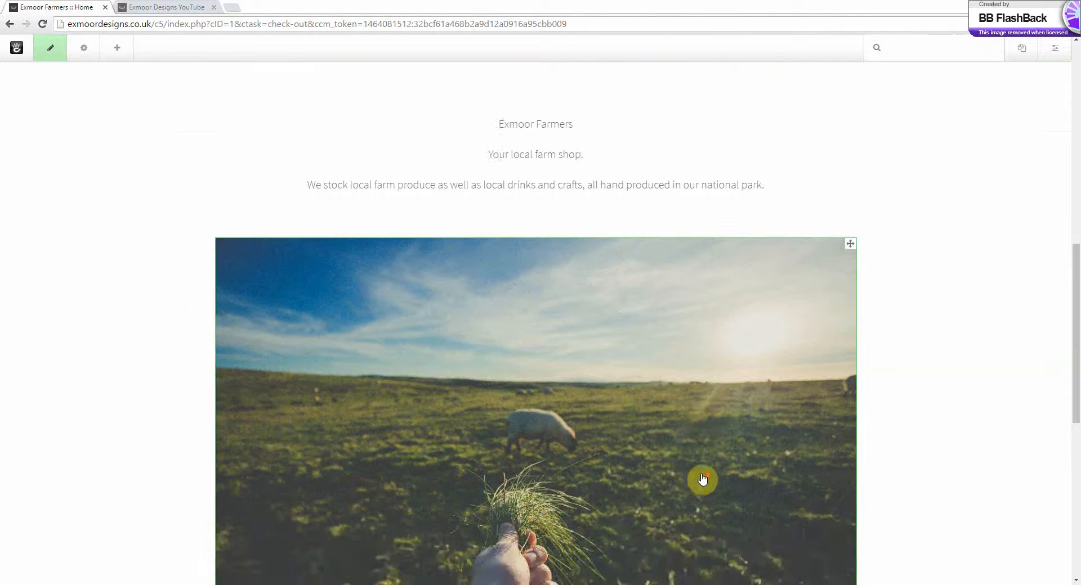
{"action": "scroll", "coordinate": [703, 480], "scroll_direction": "down", "scroll_amount": 2}
{"action": "scroll", "coordinate": [701, 480], "scroll_direction": "down", "scroll_amount": 1}
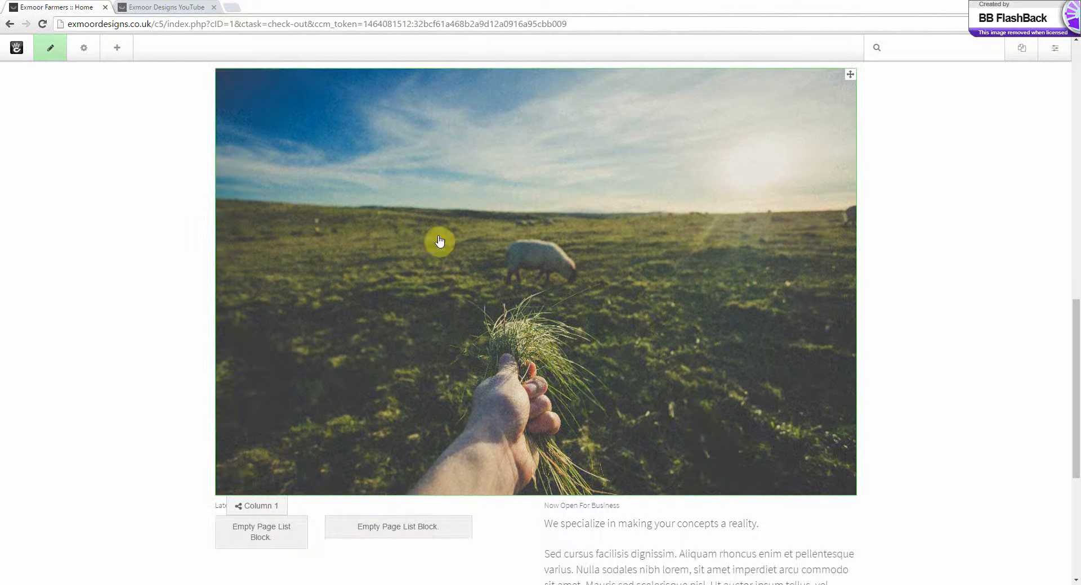
{"action": "scroll", "coordinate": [643, 335], "scroll_direction": "up", "scroll_amount": 1}
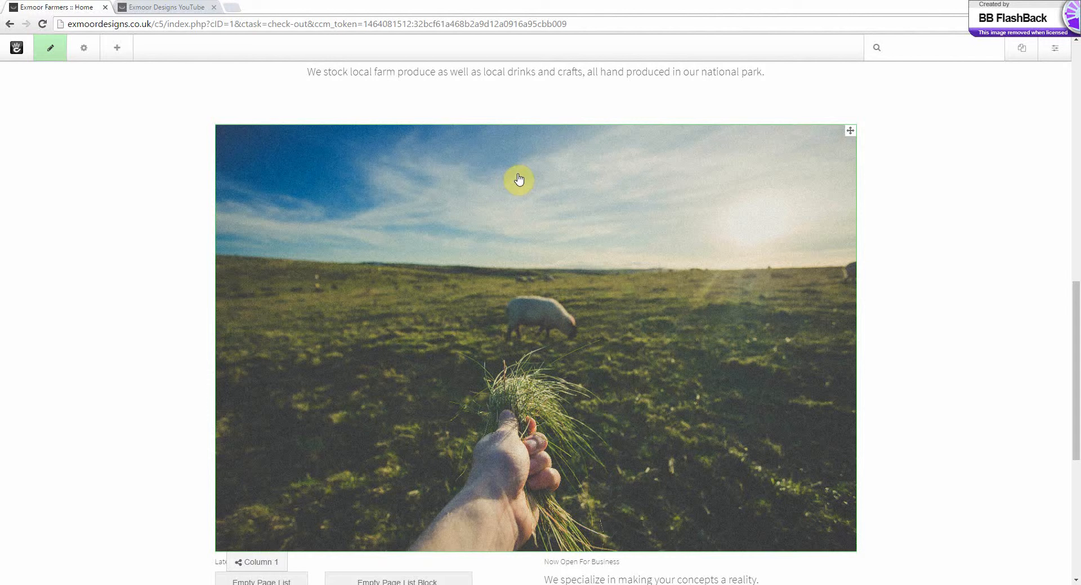
{"action": "left_click", "coordinate": [477, 231]}
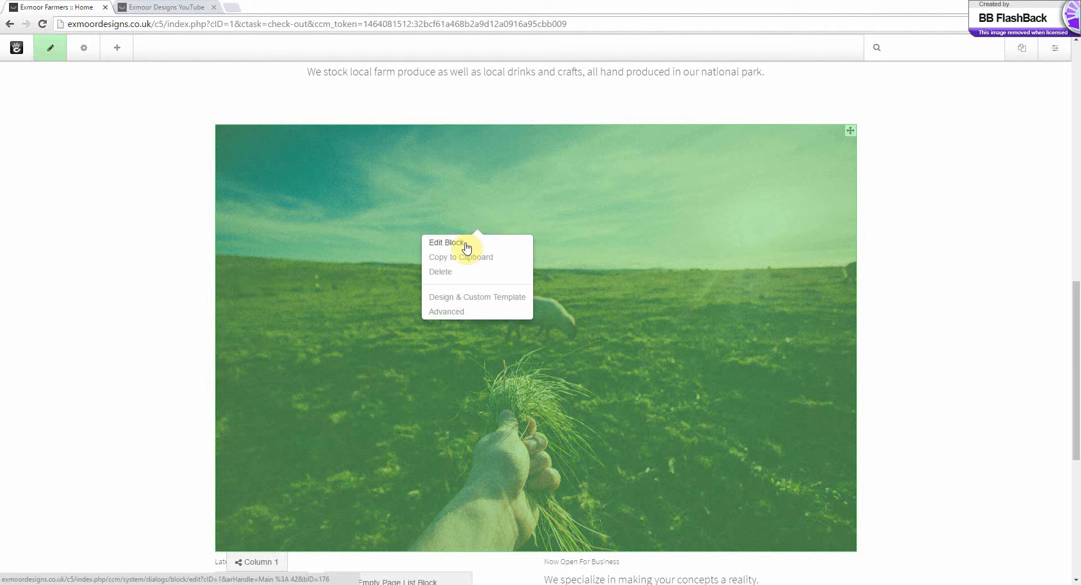
{"action": "left_click", "coordinate": [466, 244]}
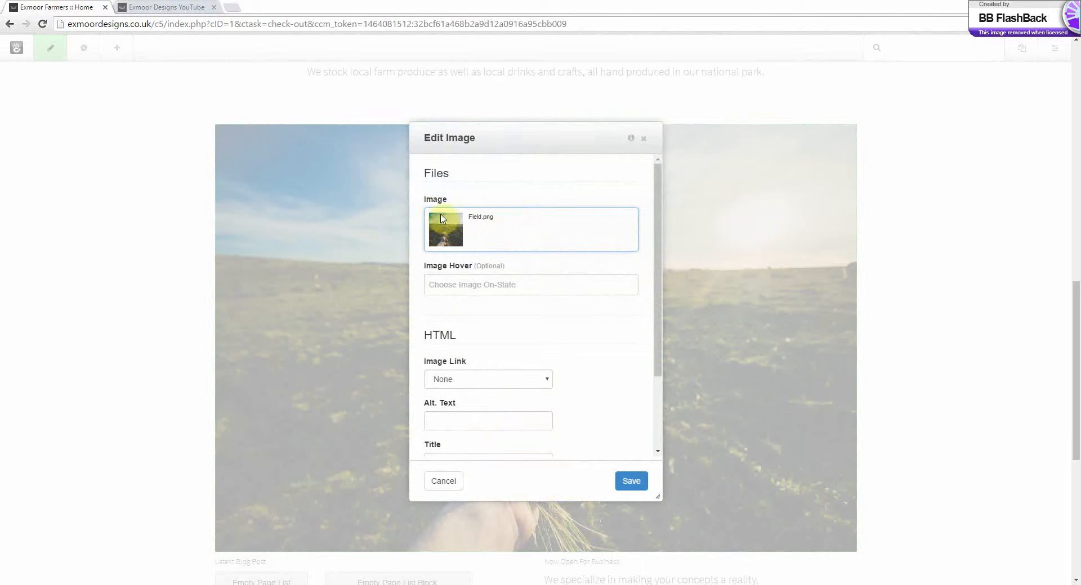
{"action": "left_click", "coordinate": [487, 228]}
{"action": "left_click", "coordinate": [480, 237]}
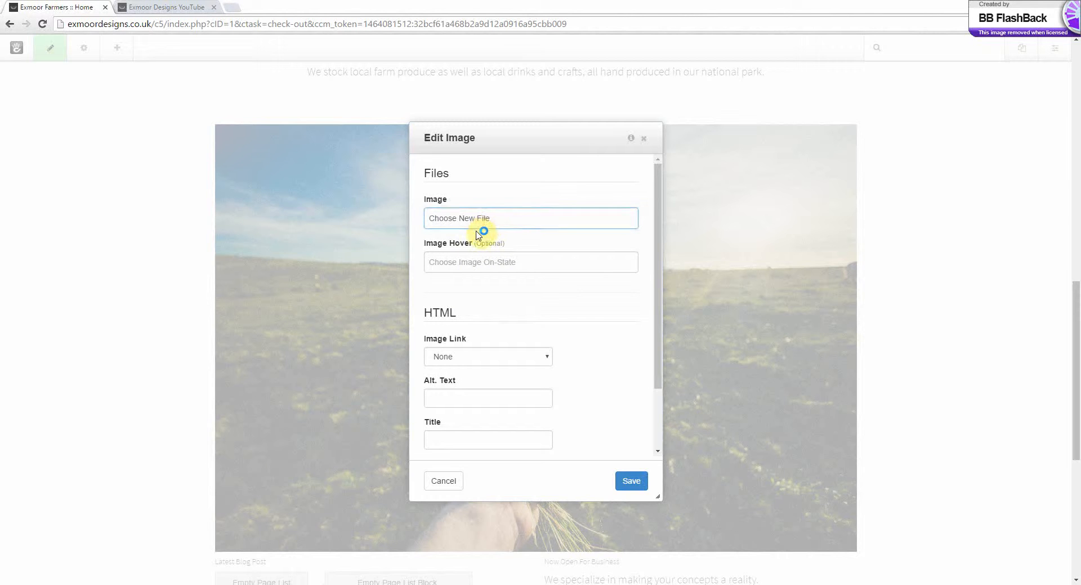
{"action": "left_click", "coordinate": [483, 223]}
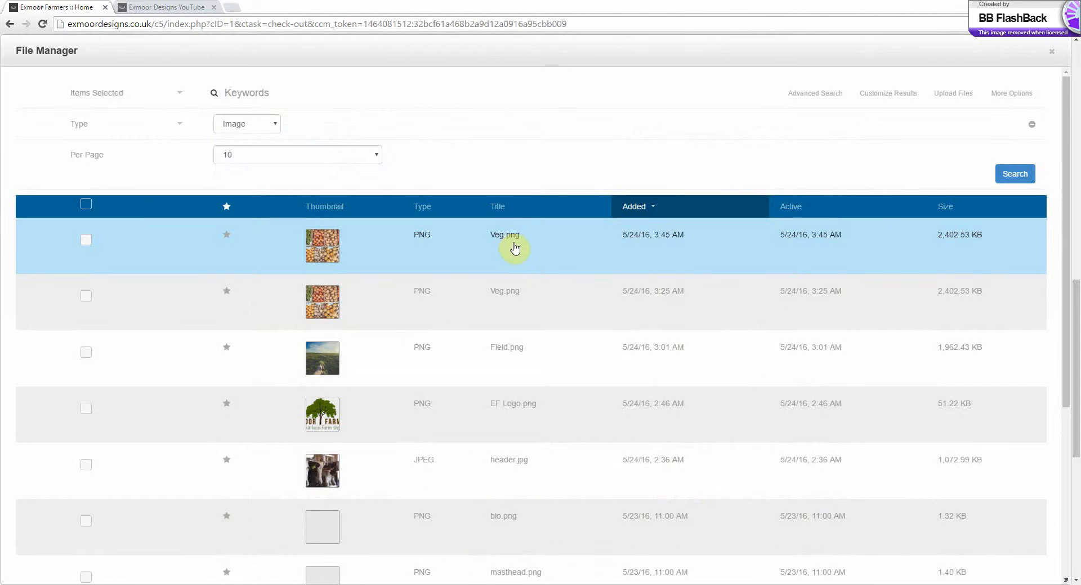
{"action": "left_click", "coordinate": [509, 244]}
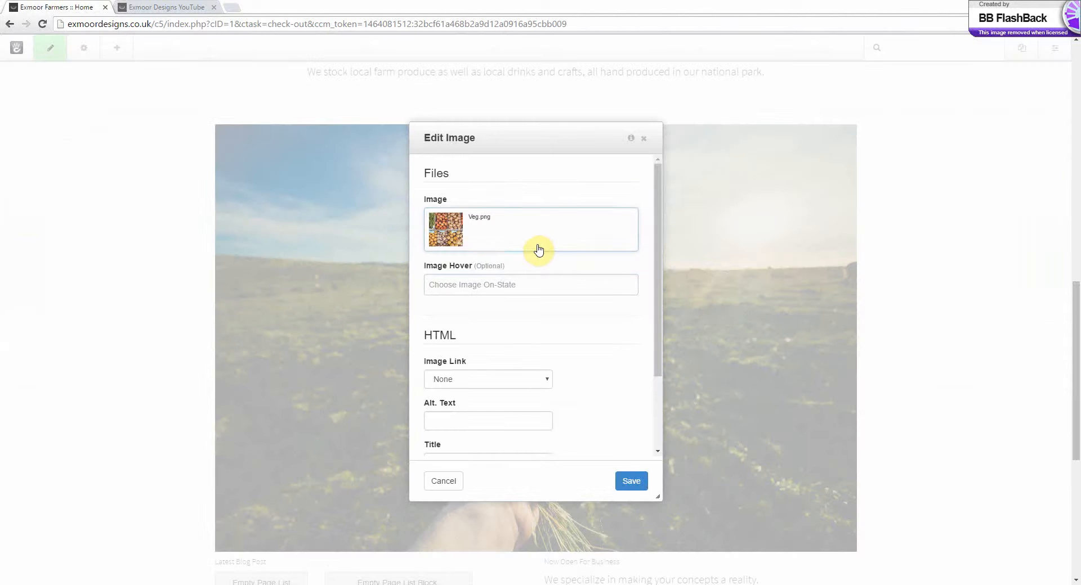
Check the image block's link types and the Constrain Image Size options, leaving the link at None
{"action": "scroll", "coordinate": [512, 369], "scroll_direction": "down", "scroll_amount": 2}
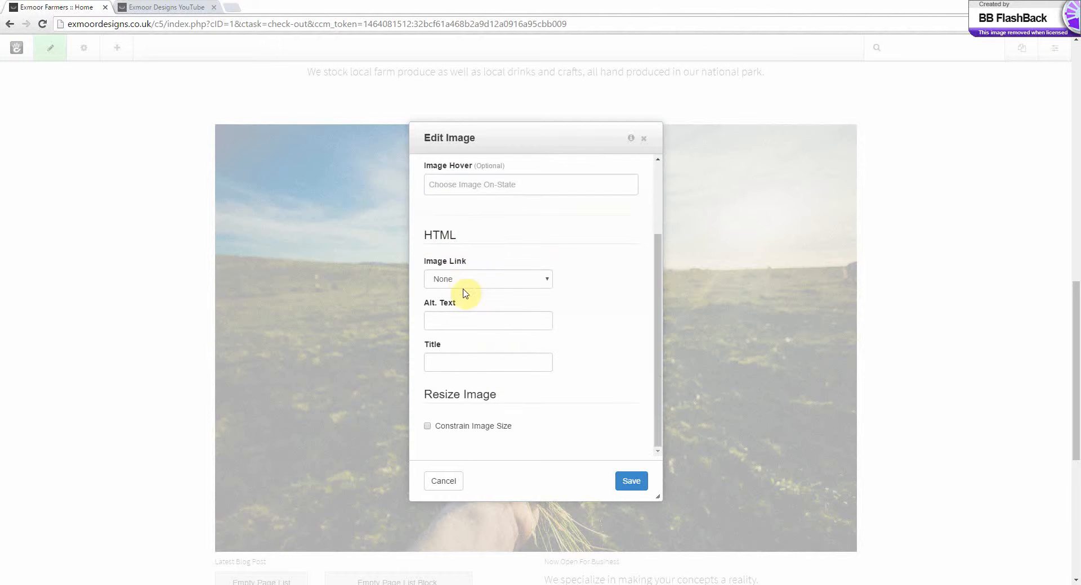
{"action": "left_click", "coordinate": [462, 283]}
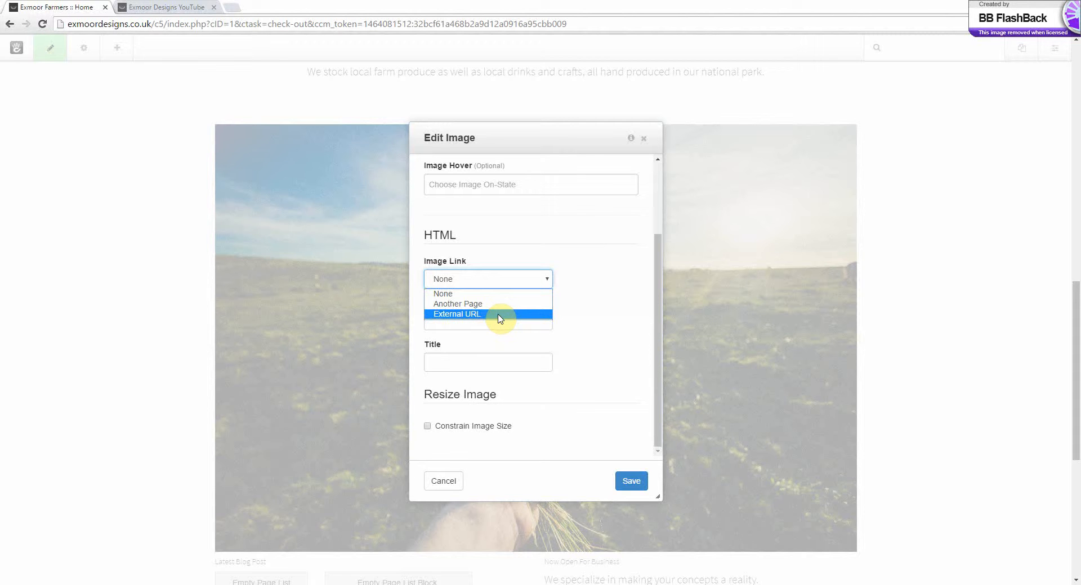
{"action": "left_click", "coordinate": [585, 333]}
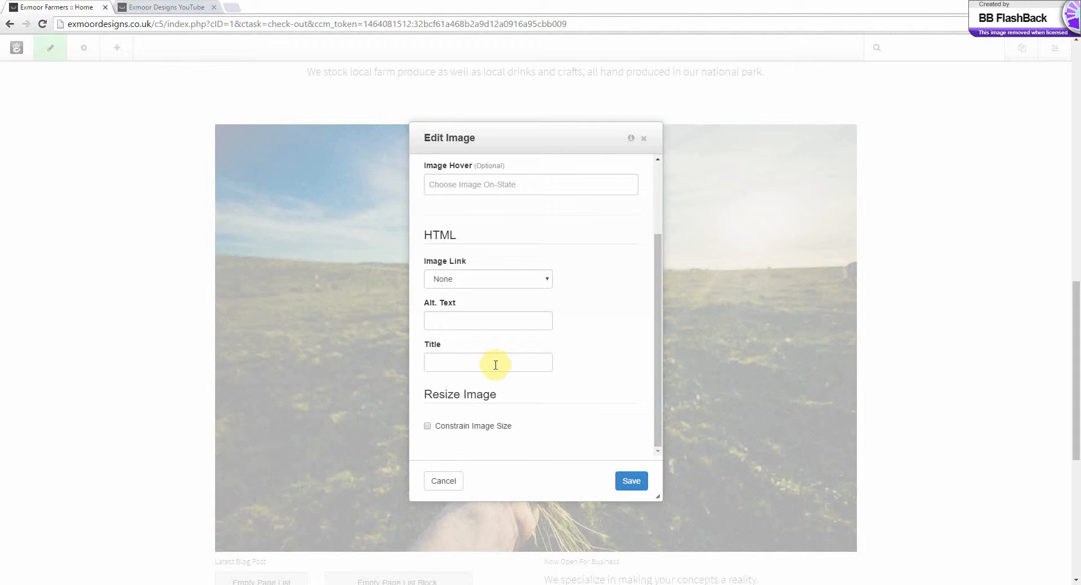
{"action": "left_click", "coordinate": [495, 429]}
{"action": "scroll", "coordinate": [526, 422], "scroll_direction": "down", "scroll_amount": 3}
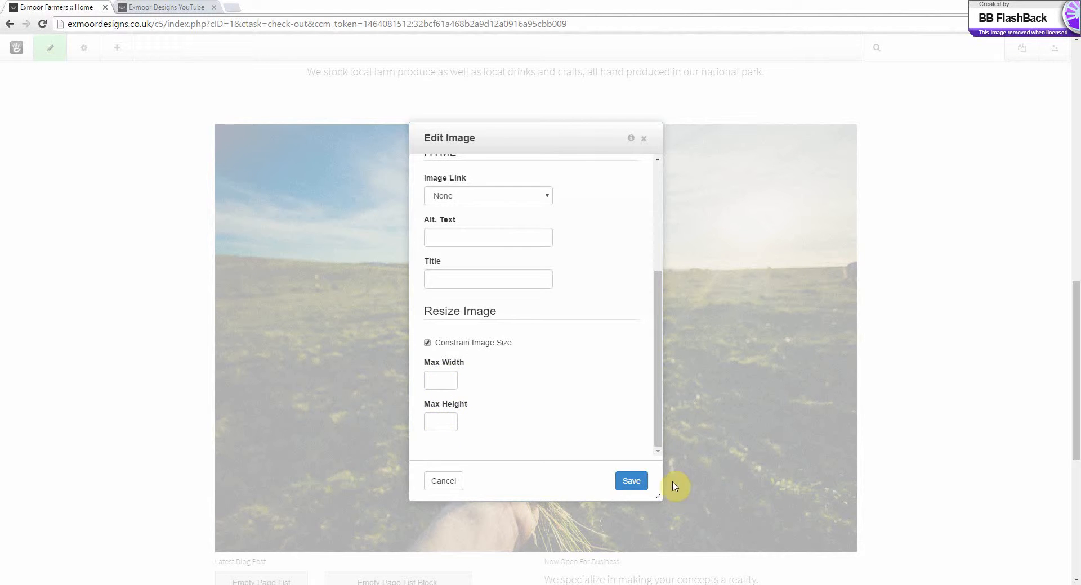
{"action": "left_click", "coordinate": [442, 344]}
Save the image block and check the new vegetable picture on the page
{"action": "left_click", "coordinate": [631, 483]}
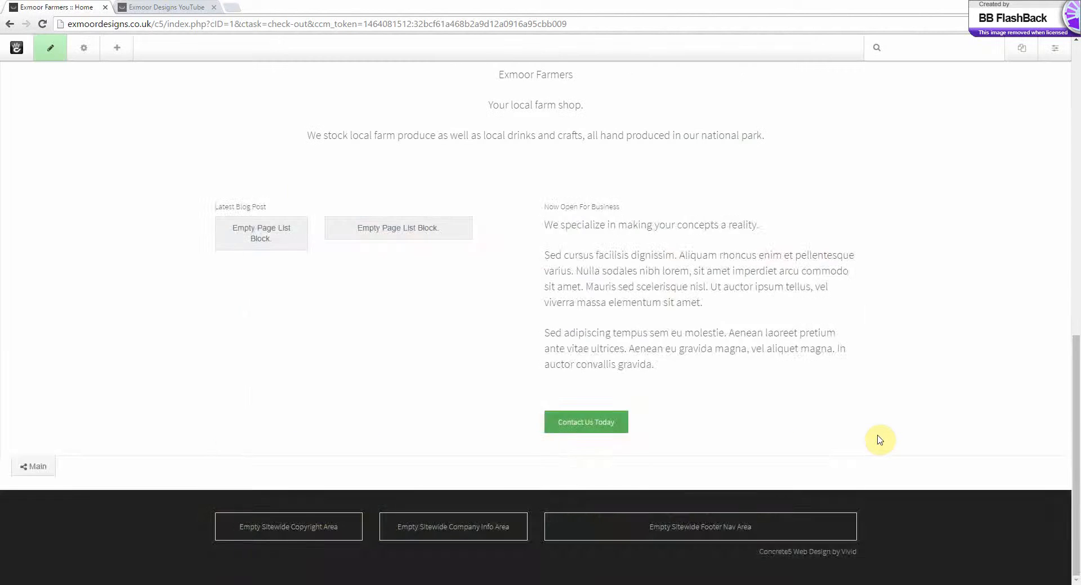
{"action": "scroll", "coordinate": [875, 447], "scroll_direction": "down", "scroll_amount": 2}
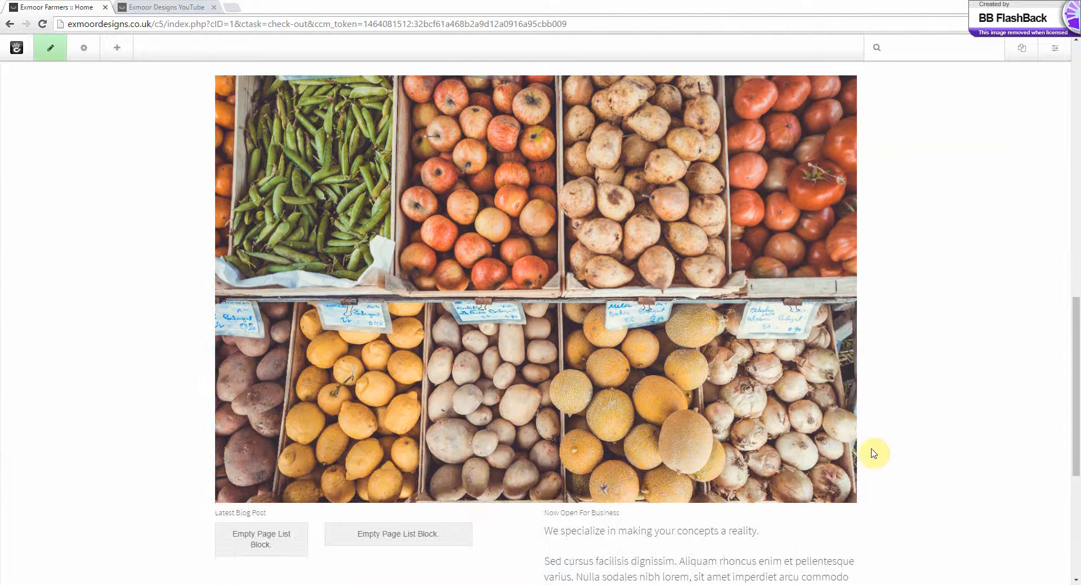
{"action": "scroll", "coordinate": [875, 453], "scroll_direction": "up", "scroll_amount": 1}
Add a Content block directly below the three feature columns and enter the text "Welcome to Exmoor Farmers"
{"action": "left_click_drag", "start_coordinate": [1076, 364], "coordinate": [1038, 200]}
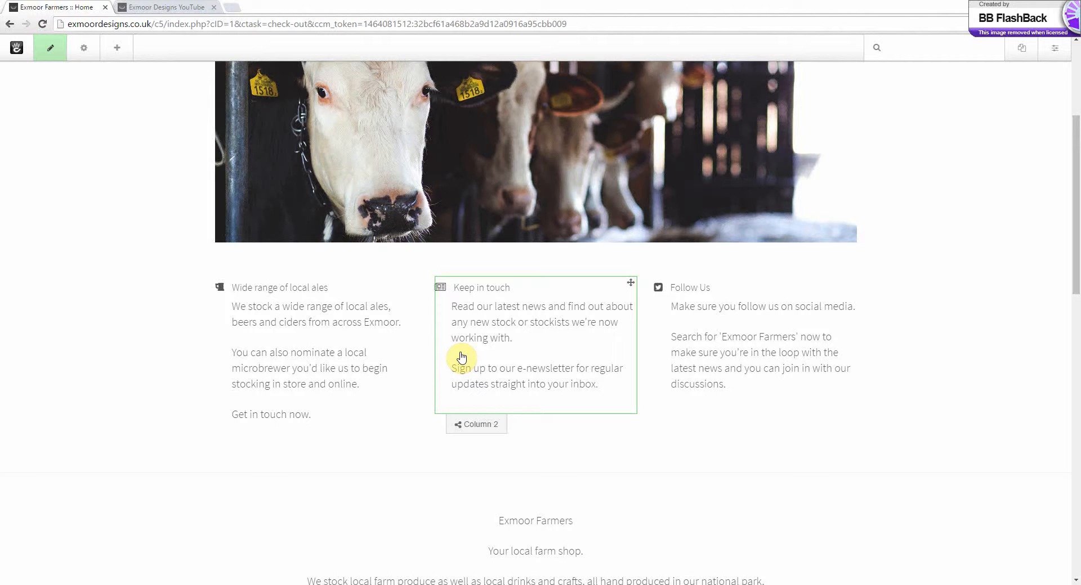
{"action": "left_click", "coordinate": [118, 52]}
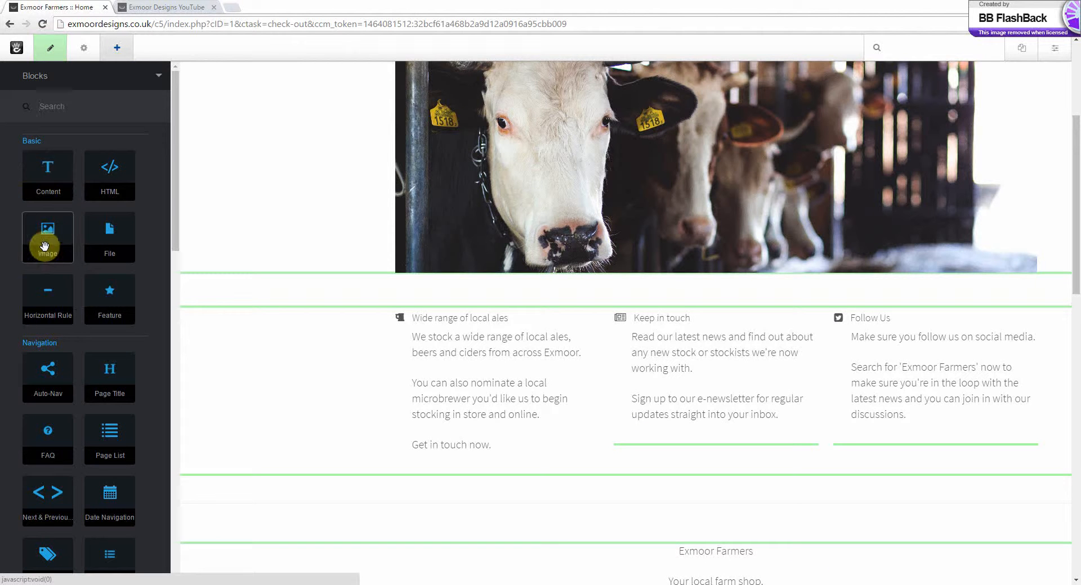
{"action": "scroll", "coordinate": [50, 429], "scroll_direction": "down", "scroll_amount": 3}
{"action": "scroll", "coordinate": [50, 424], "scroll_direction": "down", "scroll_amount": 9}
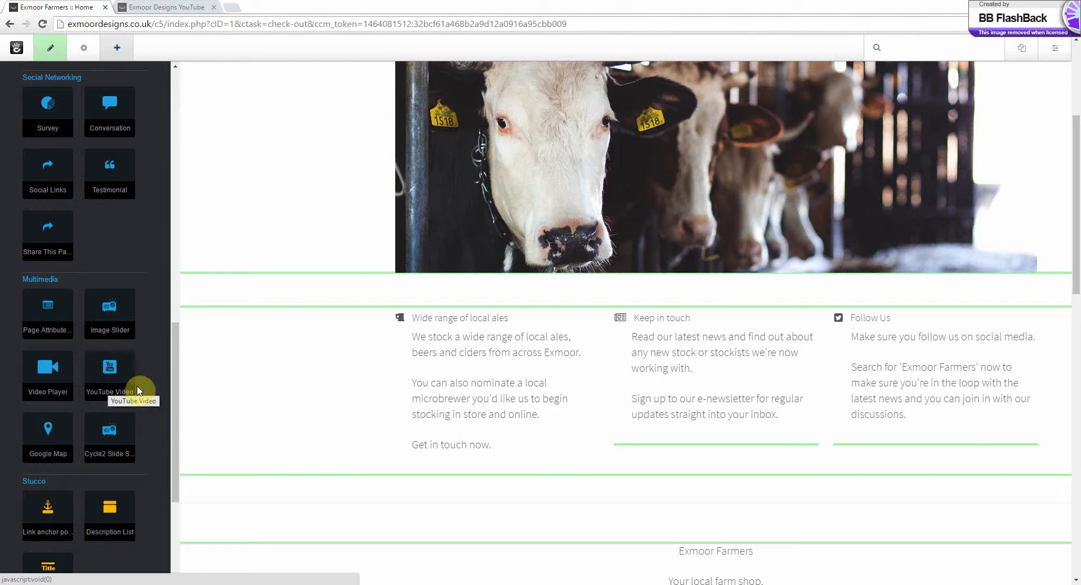
{"action": "left_click_drag", "start_coordinate": [173, 408], "coordinate": [184, 141]}
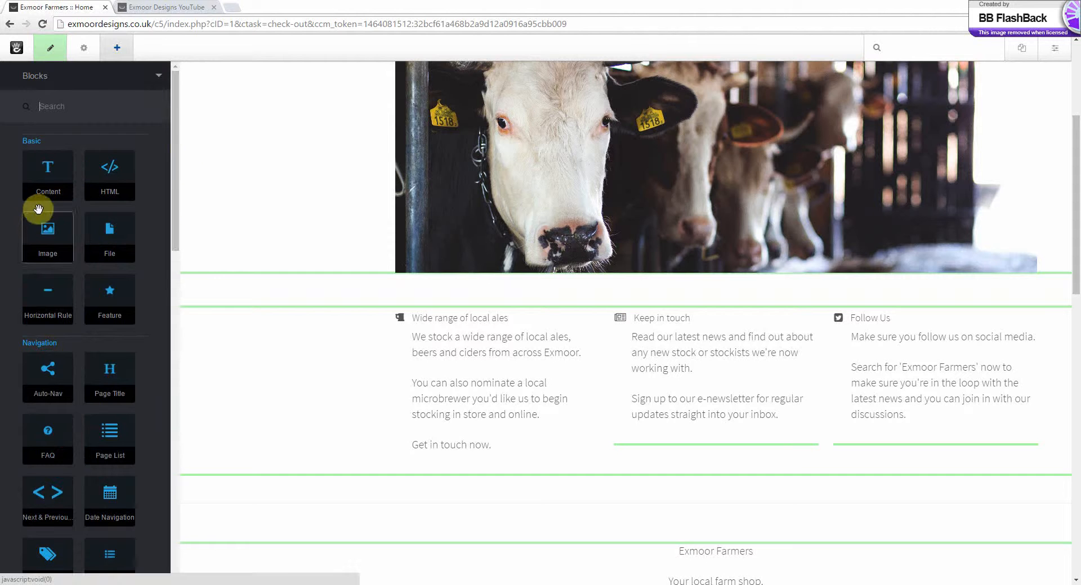
{"action": "left_click_drag", "start_coordinate": [46, 181], "coordinate": [523, 450]}
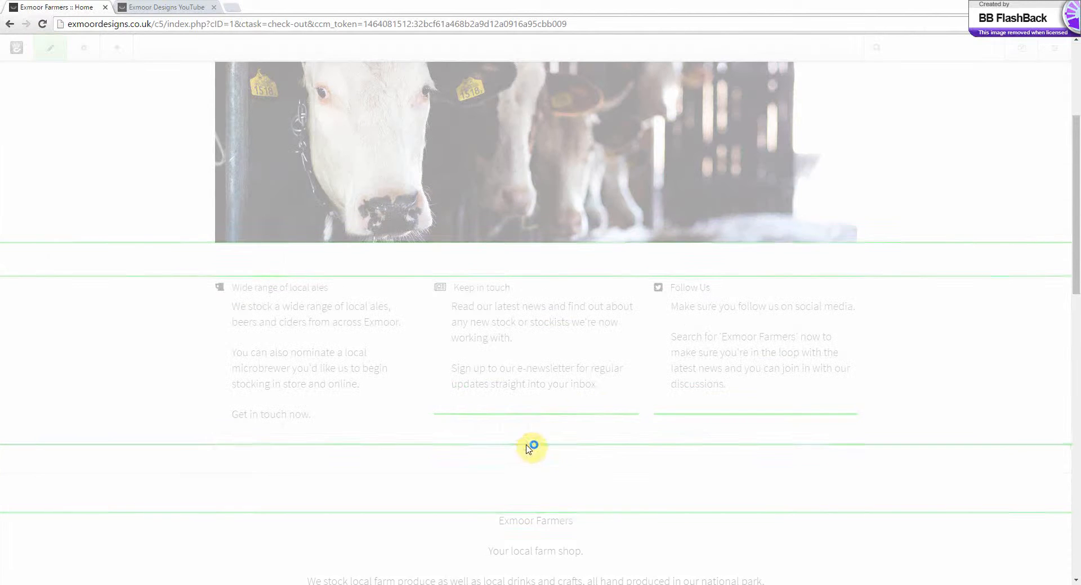
{"action": "left_click", "coordinate": [486, 487]}
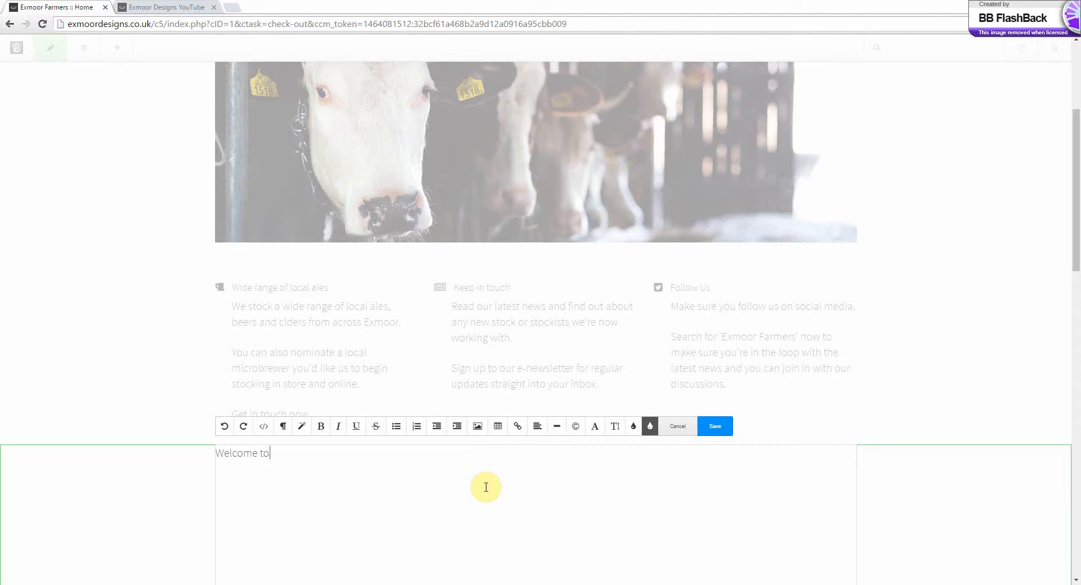
{"action": "type", "text": "Welcome to Exmoor Farmers"}
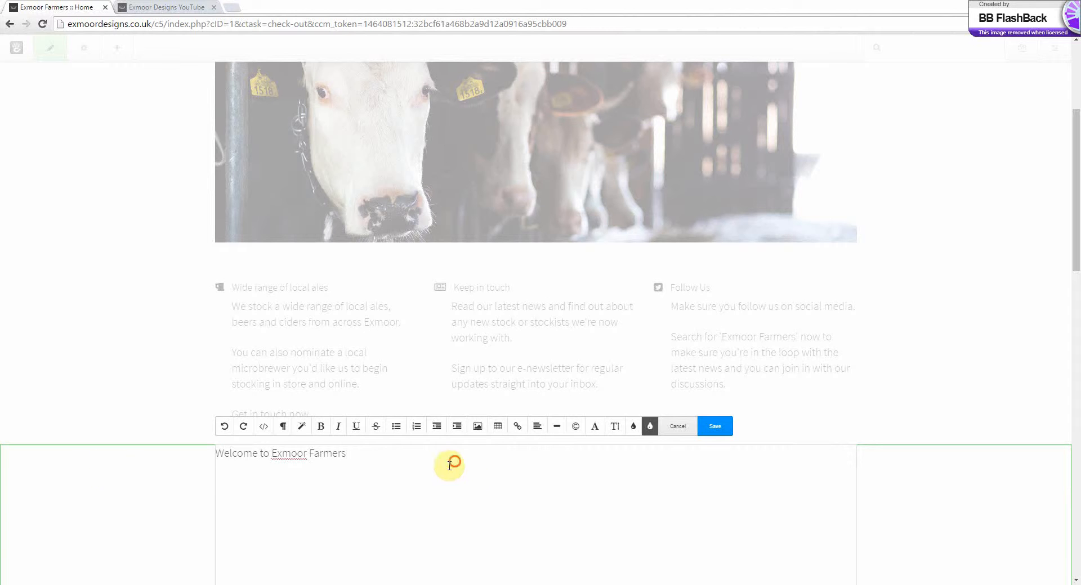
Make the "Welcome to Exmoor Farmers" line bold and centred, and change its font family to a serif typeface
{"action": "left_click_drag", "start_coordinate": [449, 460], "coordinate": [7, 465]}
{"action": "left_click", "coordinate": [318, 426]}
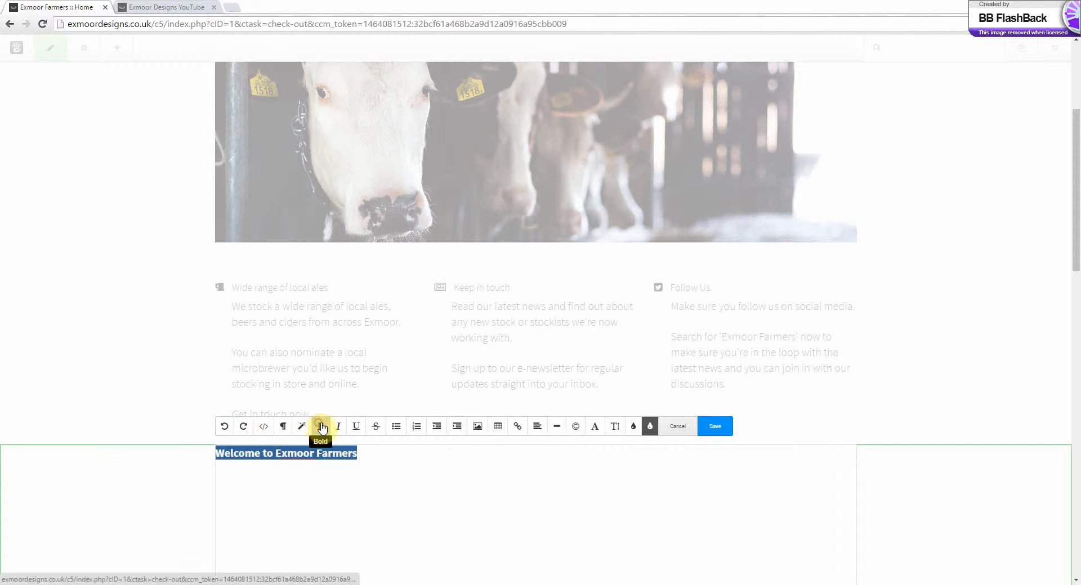
{"action": "left_click", "coordinate": [537, 426]}
{"action": "left_click", "coordinate": [556, 462]}
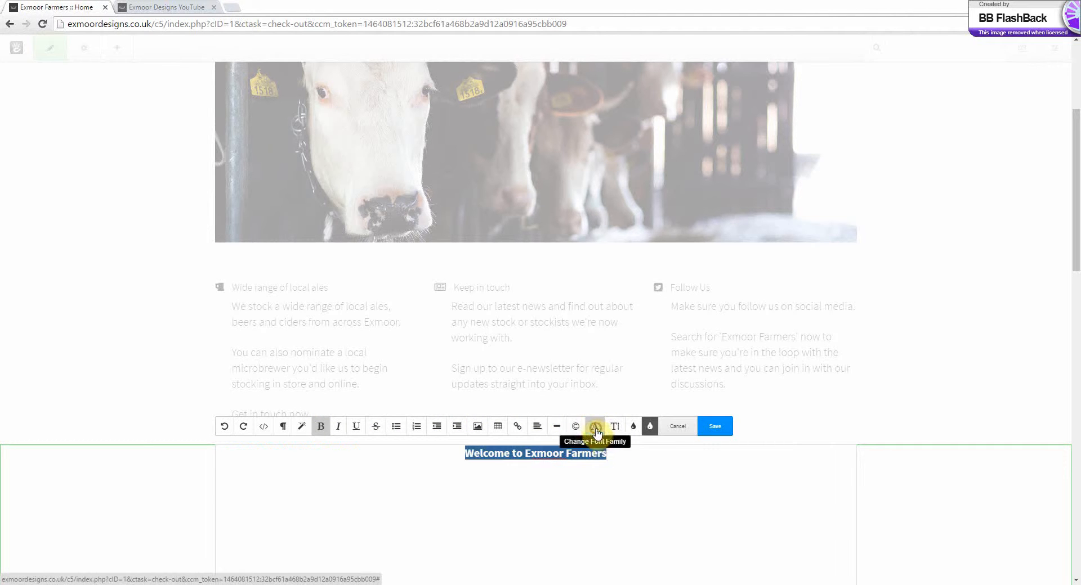
{"action": "left_click", "coordinate": [595, 427]}
{"action": "left_click", "coordinate": [618, 474]}
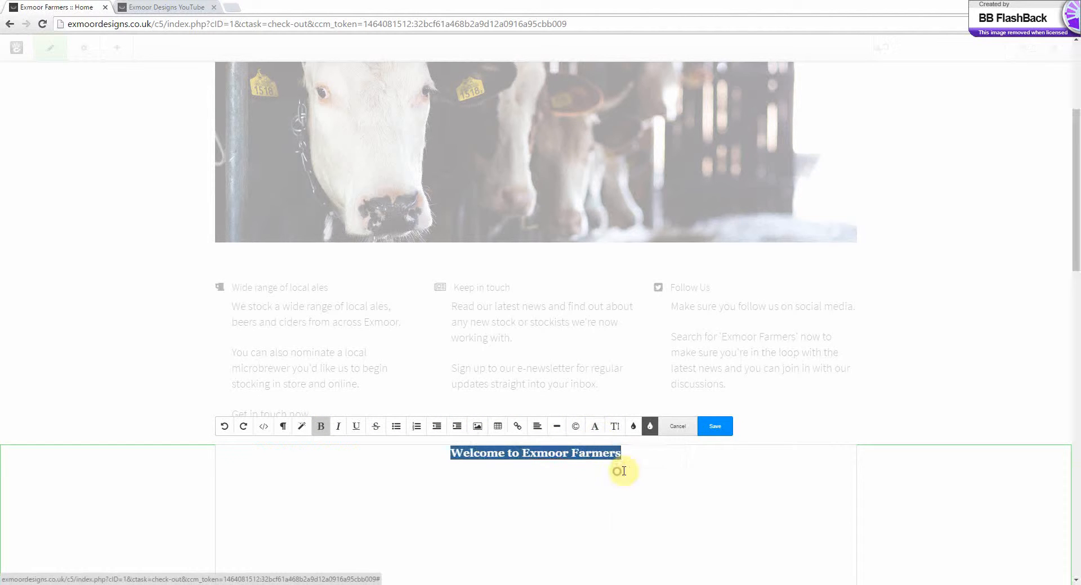
Colour the welcome line dark blue and save the content block
{"action": "left_click", "coordinate": [632, 428]}
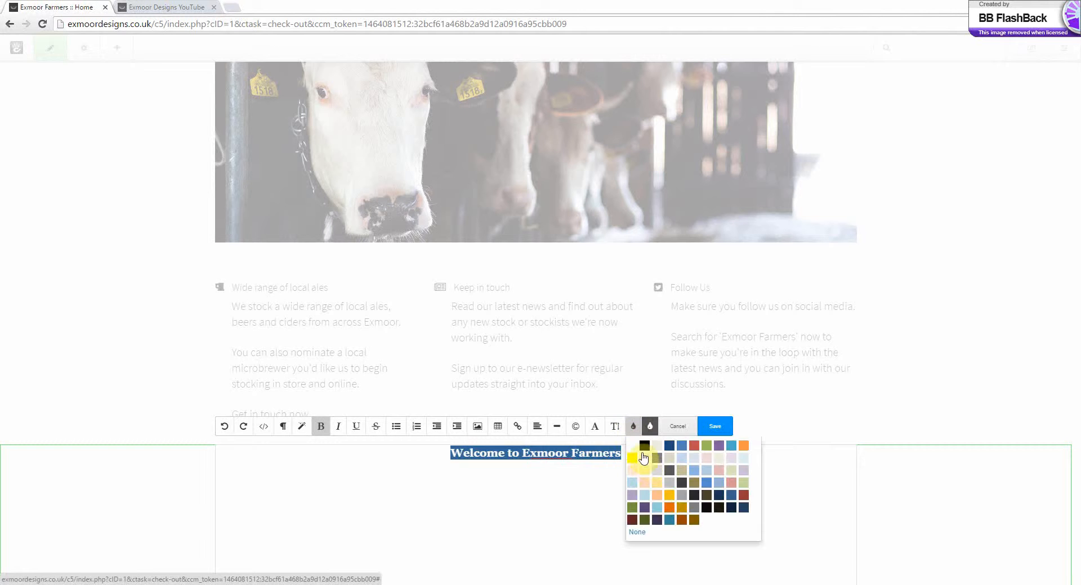
{"action": "left_click", "coordinate": [669, 447]}
{"action": "left_click", "coordinate": [631, 456]}
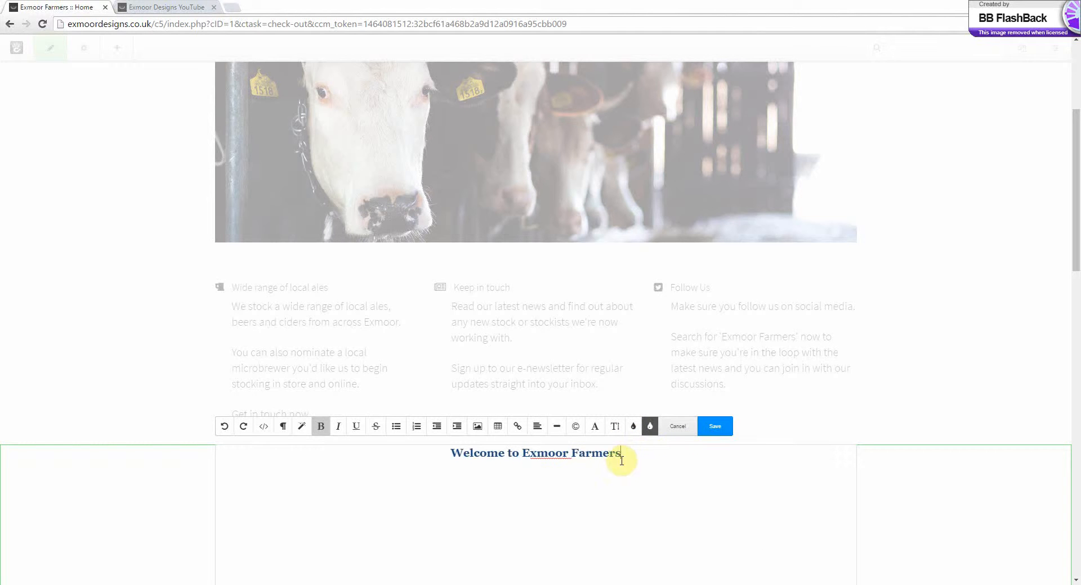
{"action": "left_click", "coordinate": [716, 427]}
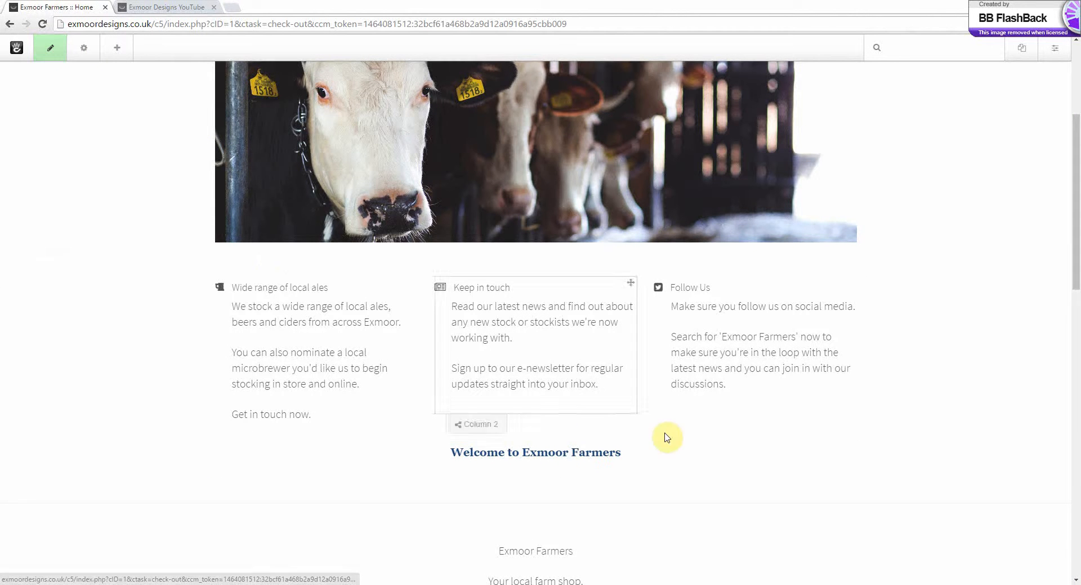
Delete the "Welcome to Exmoor Farmers" block, then discard all page changes and check the restored home page
{"action": "left_click", "coordinate": [591, 462]}
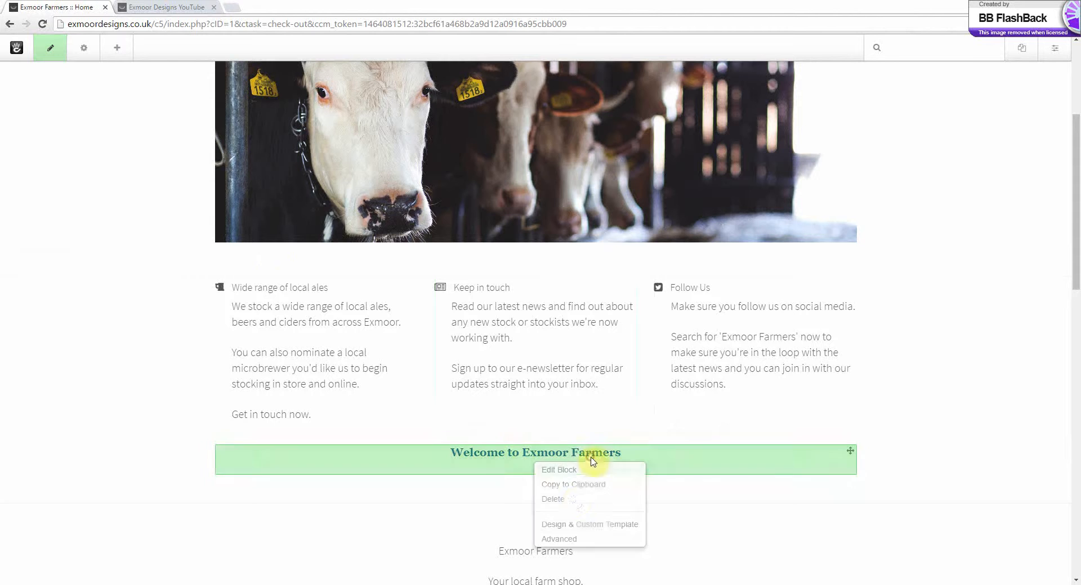
{"action": "left_click", "coordinate": [571, 500]}
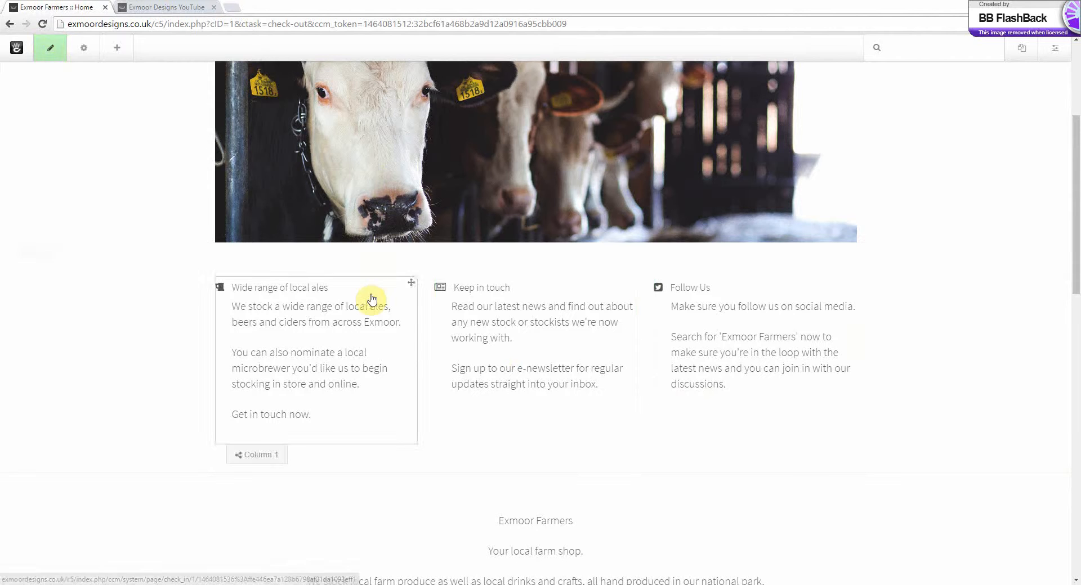
{"action": "left_click", "coordinate": [49, 52]}
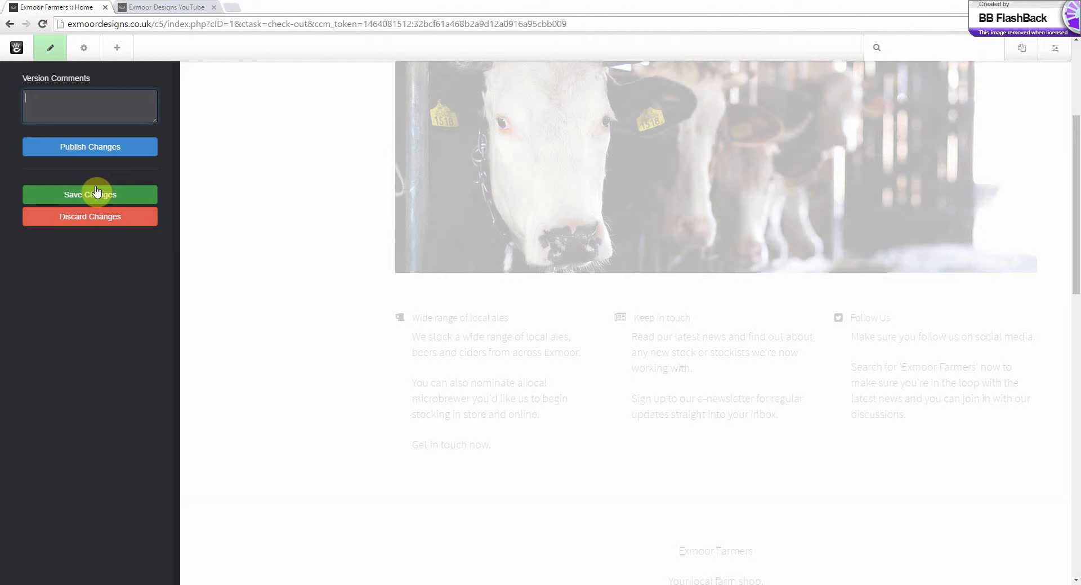
{"action": "left_click", "coordinate": [102, 219]}
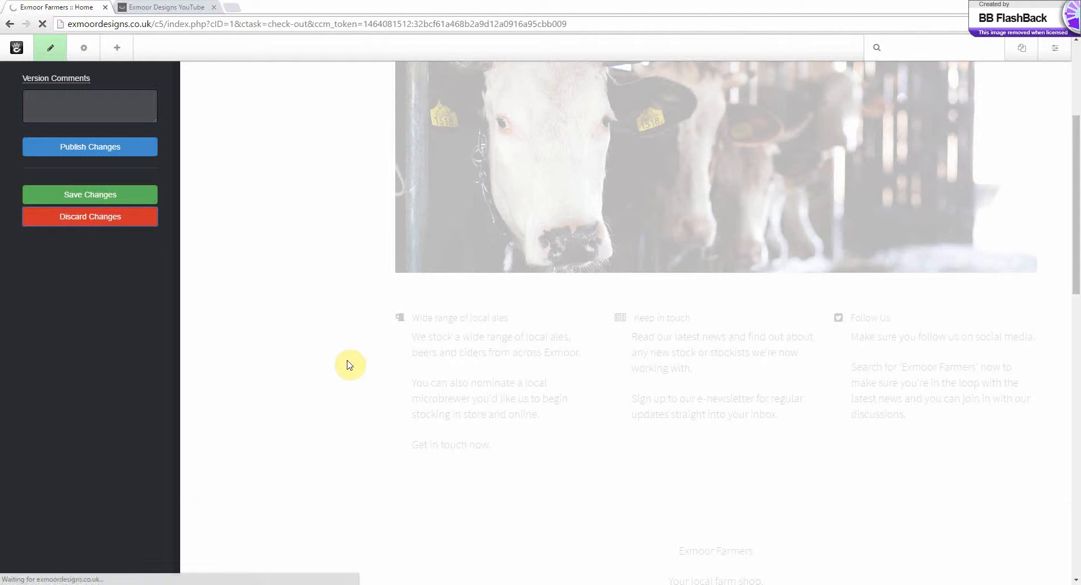
{"action": "scroll", "coordinate": [385, 410], "scroll_direction": "down", "scroll_amount": 3}
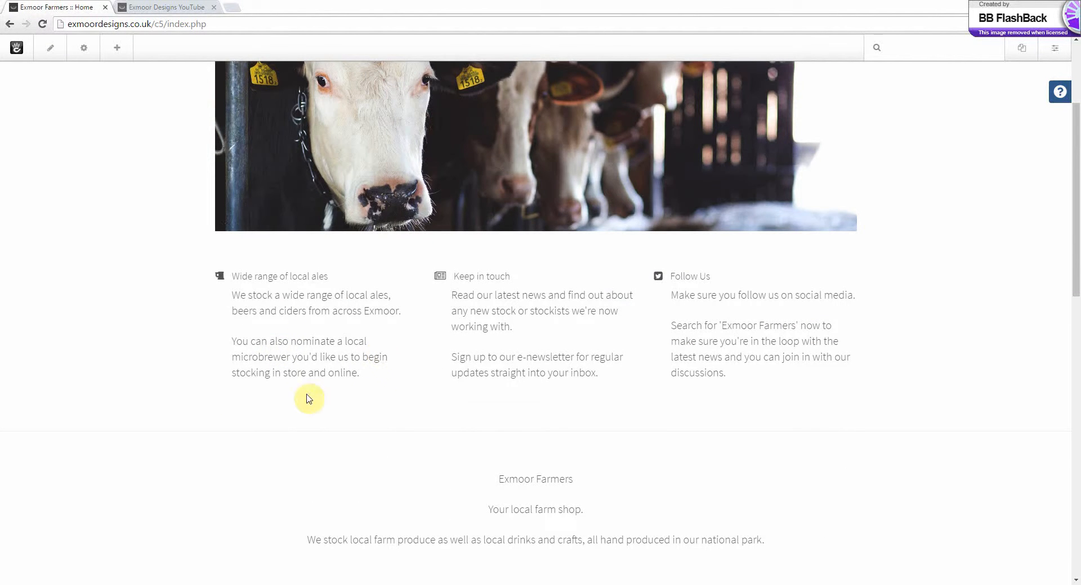
{"action": "scroll", "coordinate": [722, 438], "scroll_direction": "up", "scroll_amount": 3}
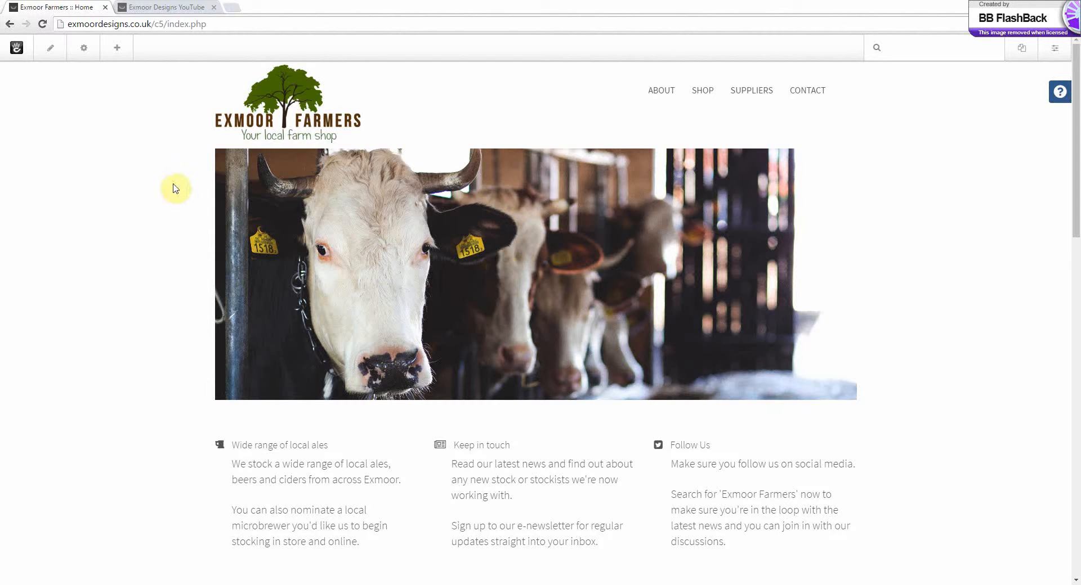
Open the home page's Mobile Preview with the iPhone 6 device and examine how the logo, banner and feature columns are laid out
{"action": "left_click", "coordinate": [84, 49]}
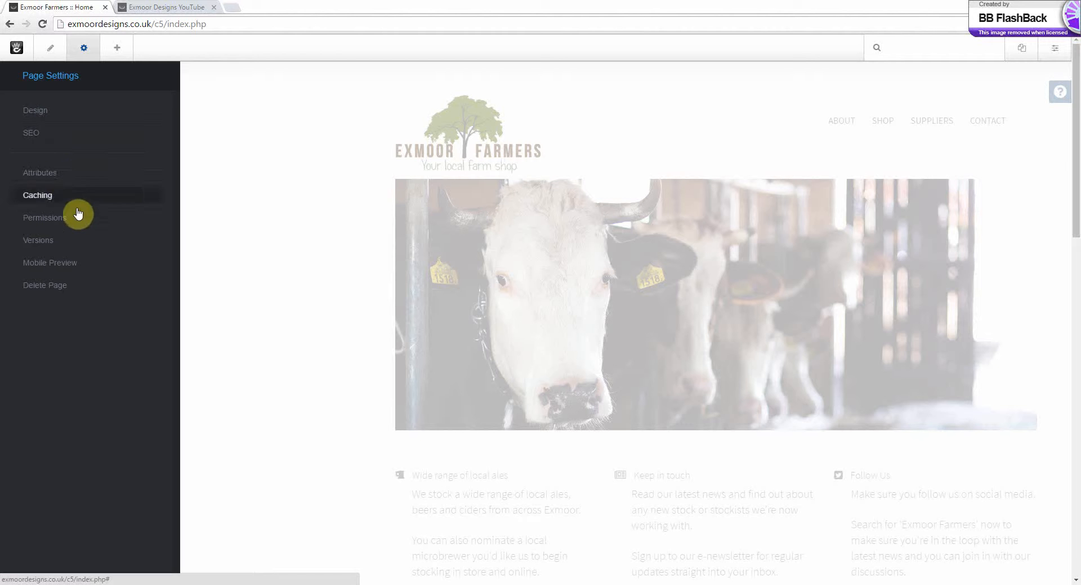
{"action": "left_click", "coordinate": [83, 268]}
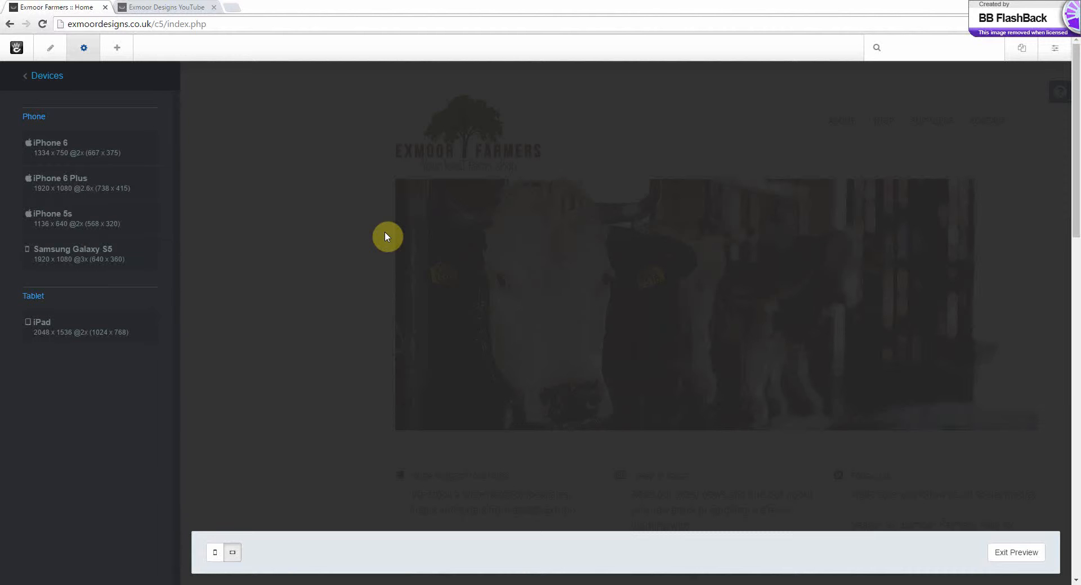
{"action": "left_click", "coordinate": [79, 150]}
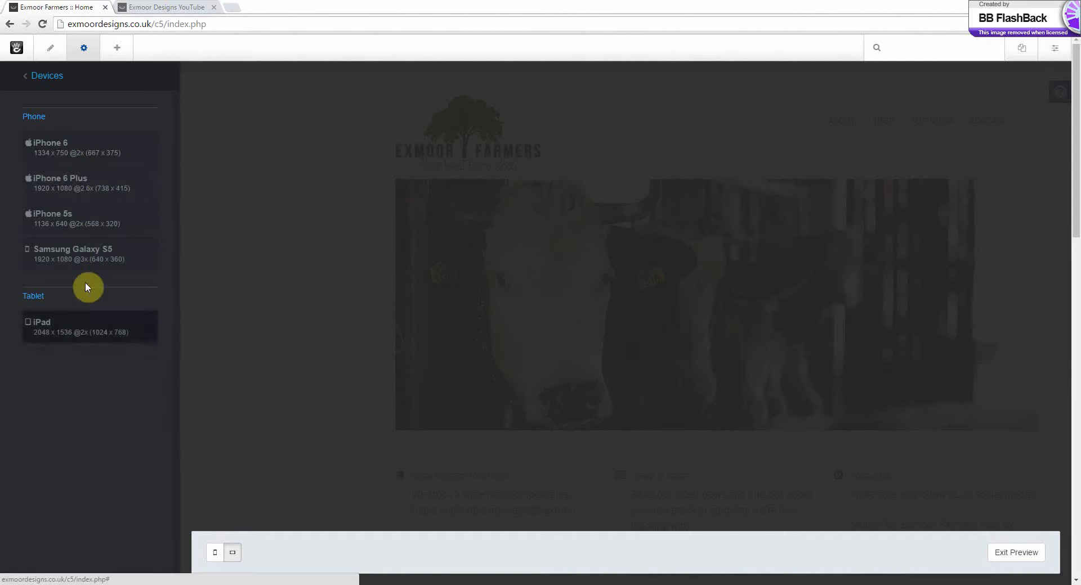
{"action": "left_click", "coordinate": [98, 152]}
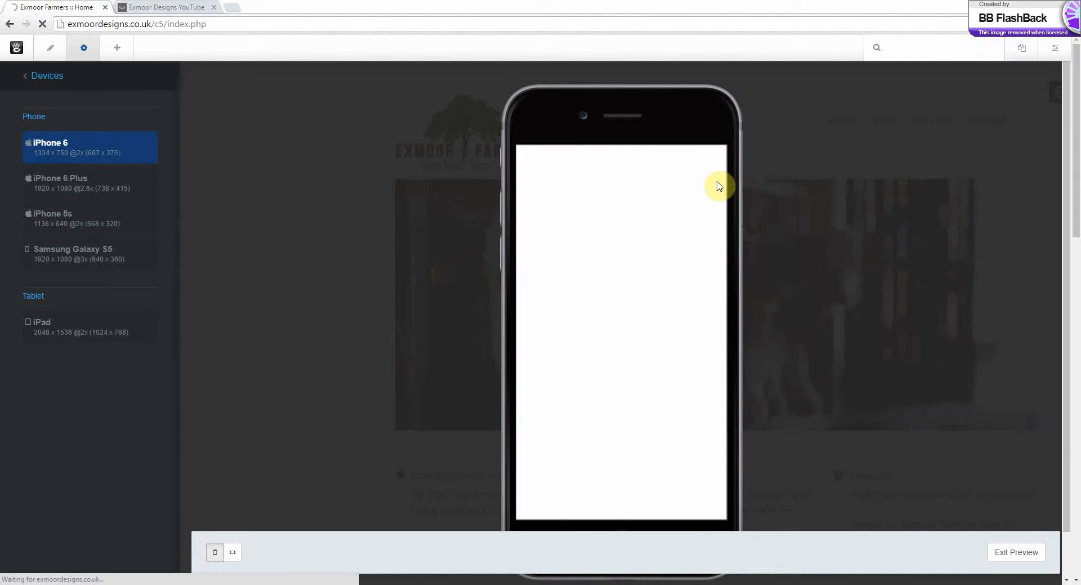
{"action": "mouse_move", "coordinate": [725, 170]}
{"action": "left_mouse_down"}
{"action": "mouse_move", "coordinate": [723, 188]}
{"action": "mouse_move", "coordinate": [724, 173]}
{"action": "left_mouse_up"}
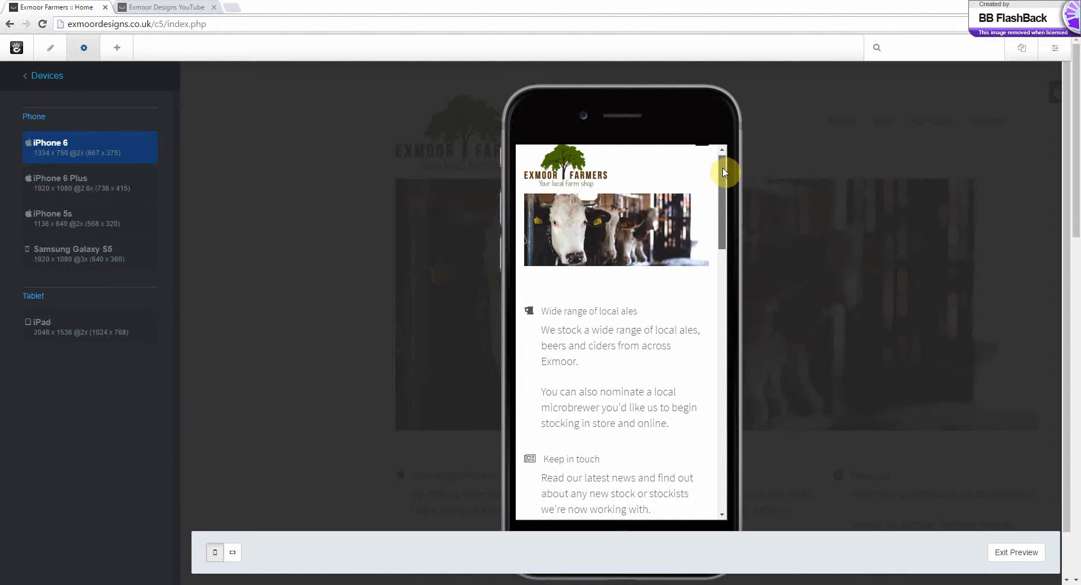
{"action": "left_click_drag", "start_coordinate": [724, 173], "coordinate": [717, 200]}
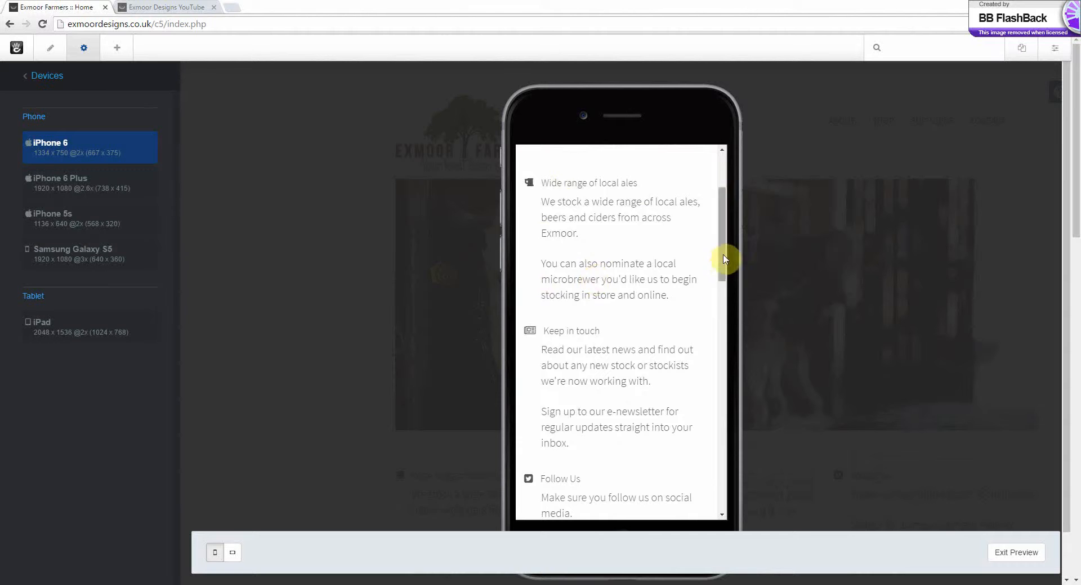
{"action": "left_click_drag", "start_coordinate": [725, 258], "coordinate": [725, 280]}
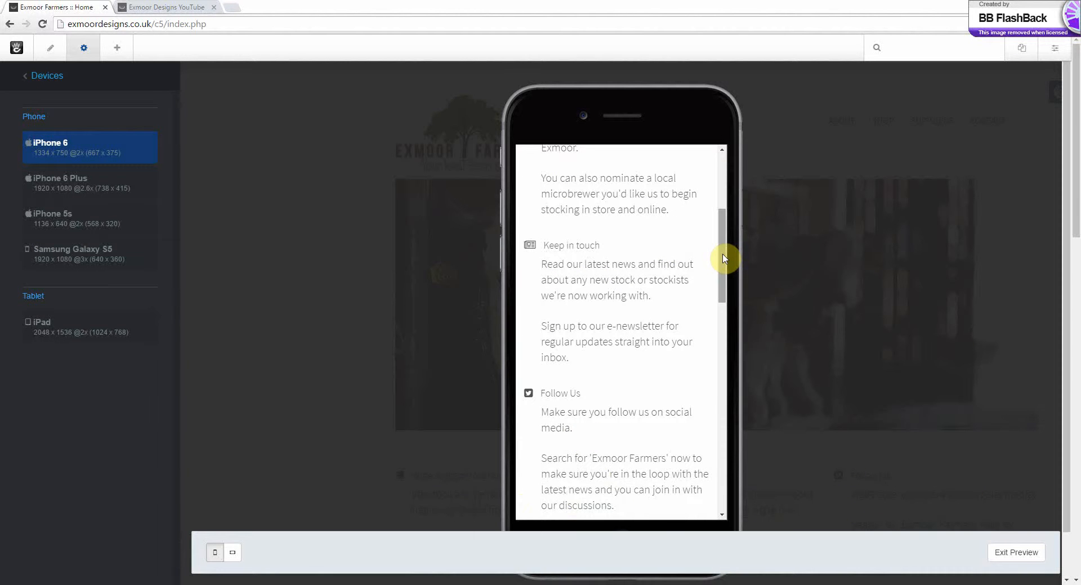
{"action": "left_click_drag", "start_coordinate": [724, 259], "coordinate": [729, 231]}
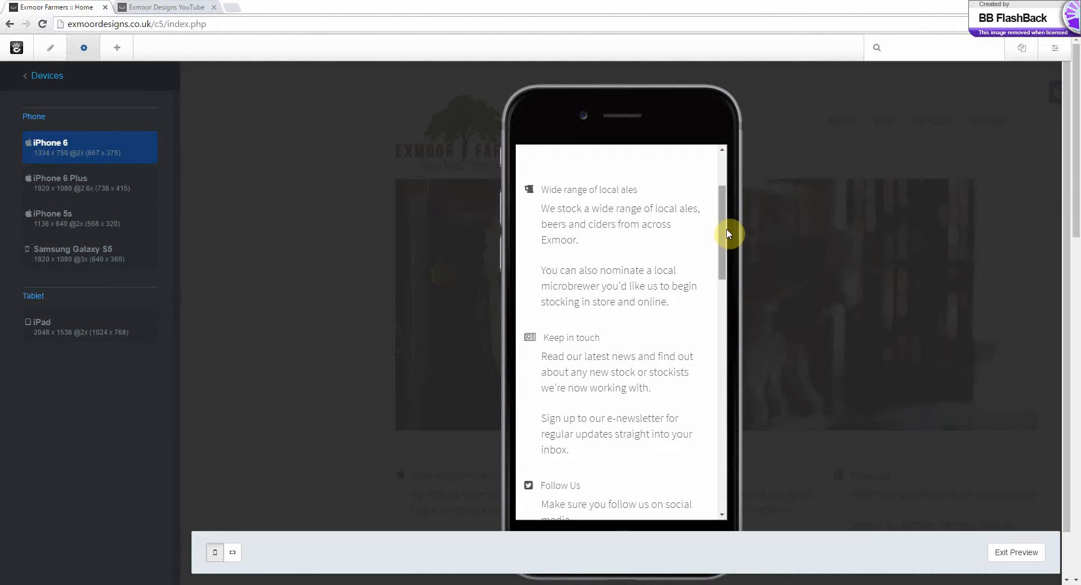
{"action": "left_click_drag", "start_coordinate": [724, 236], "coordinate": [741, 202]}
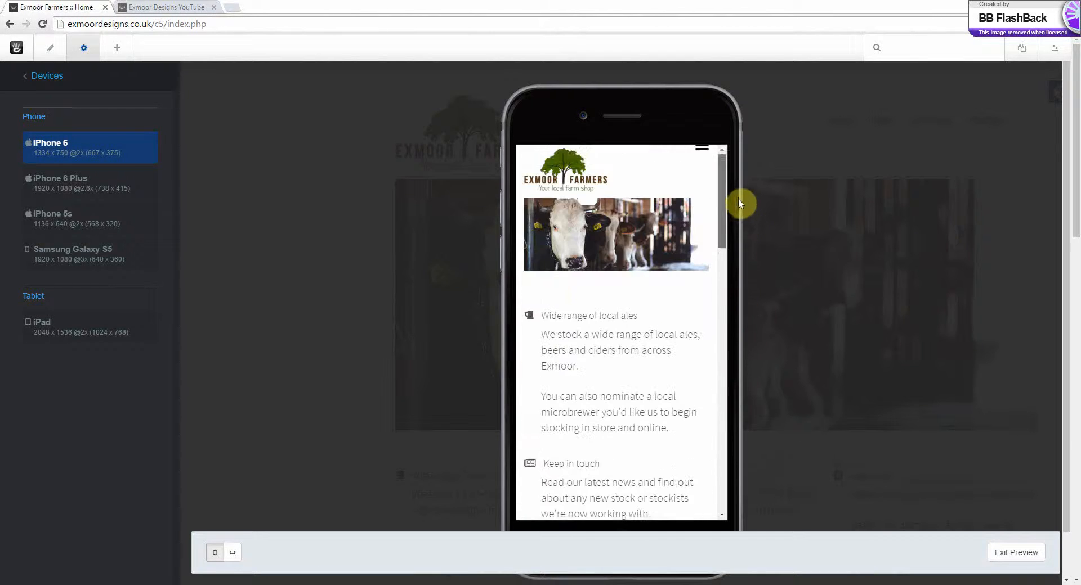
Preview the home page on an iPad in landscape and portrait orientation, and leave the preview and page settings
{"action": "left_click", "coordinate": [73, 330]}
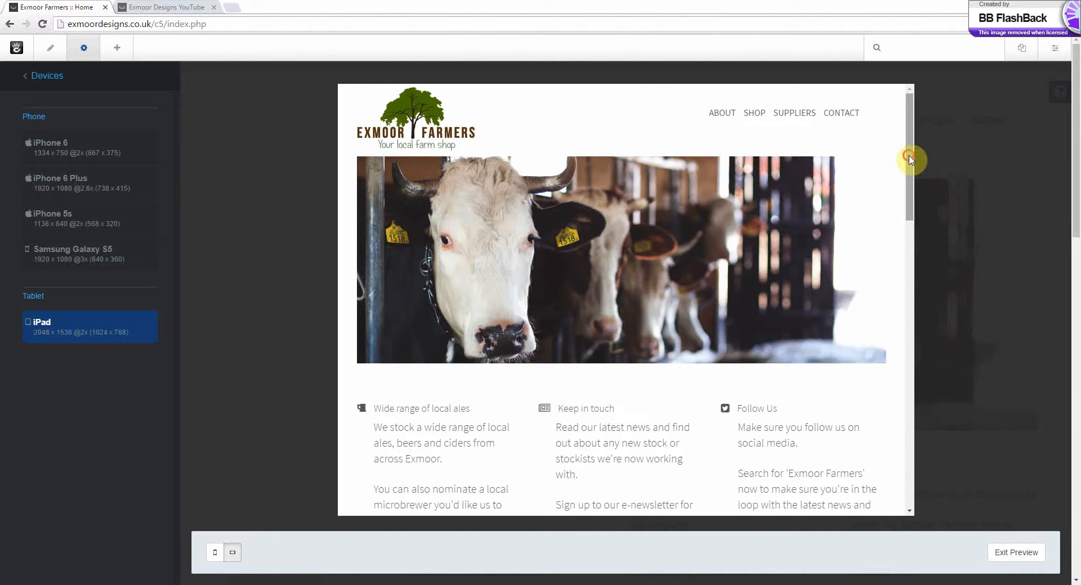
{"action": "left_click_drag", "start_coordinate": [911, 180], "coordinate": [921, 155]}
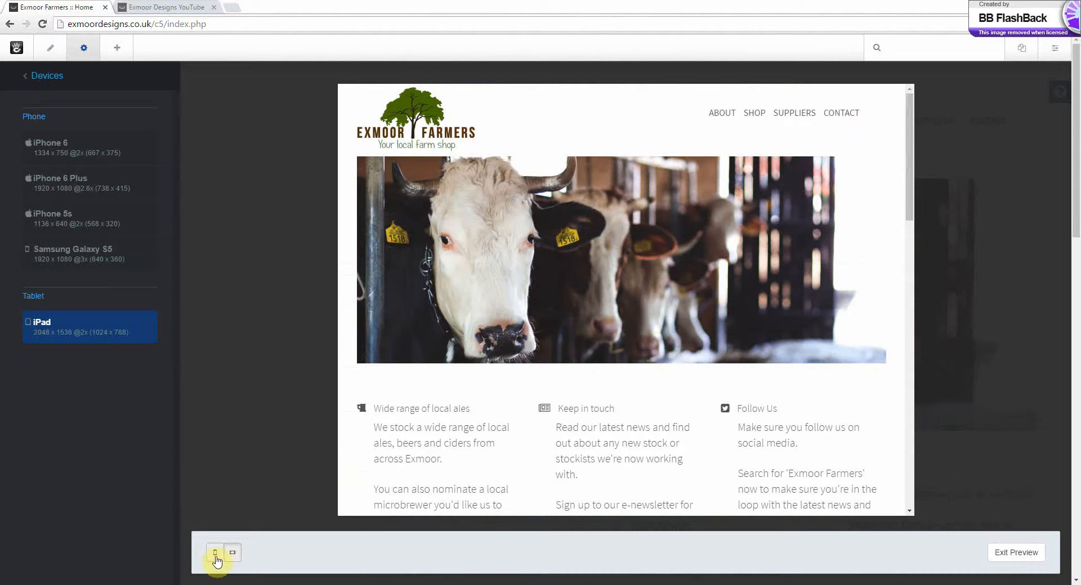
{"action": "left_click", "coordinate": [215, 558]}
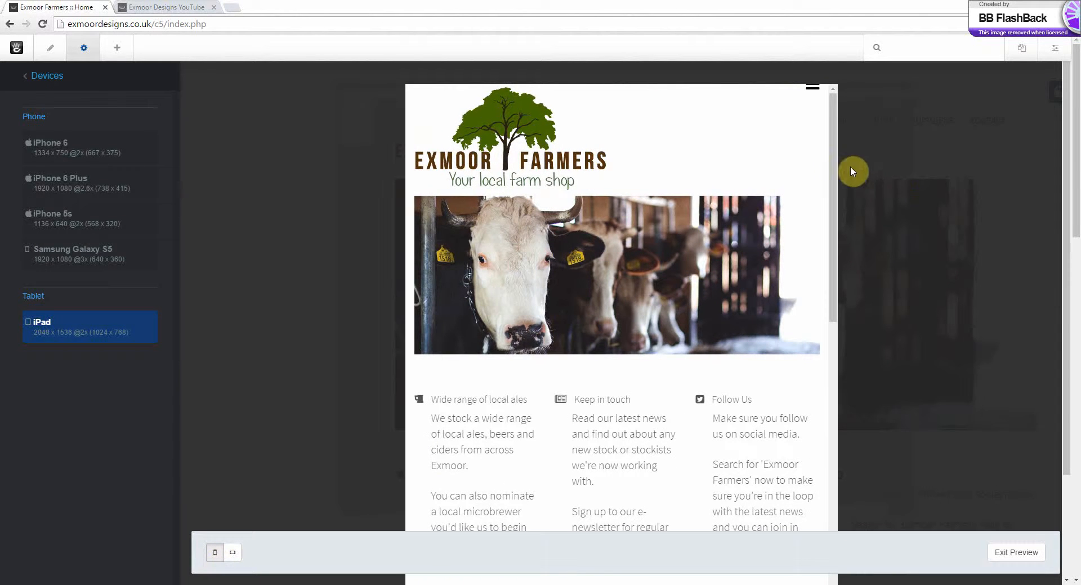
{"action": "left_click_drag", "start_coordinate": [832, 170], "coordinate": [838, 134]}
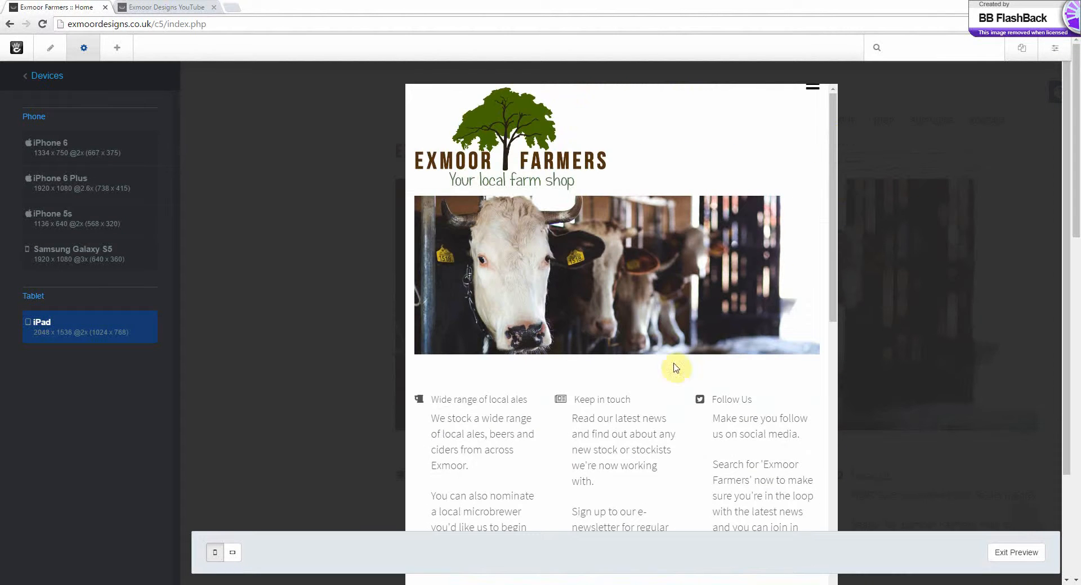
{"action": "left_click", "coordinate": [1019, 553]}
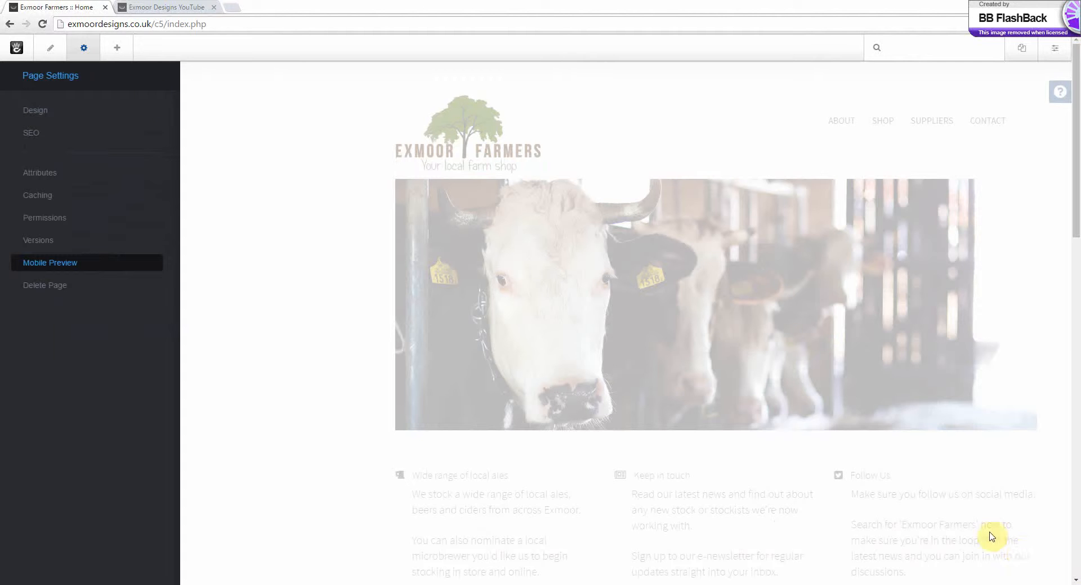
{"action": "left_click", "coordinate": [84, 50]}
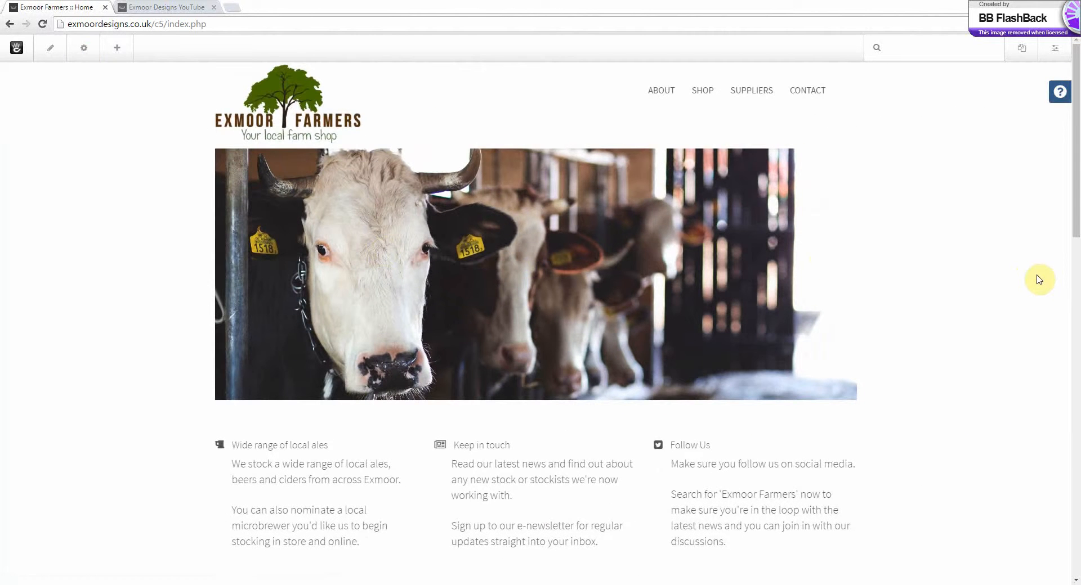